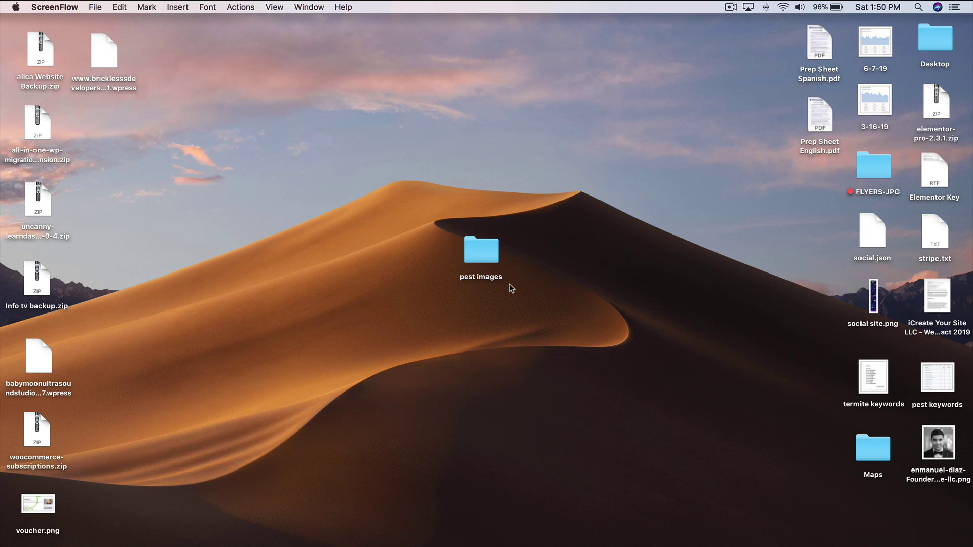
Open the pest images folder and browse through its photos.
double_click(489, 264)
scroll(614, 254, "down", 5)
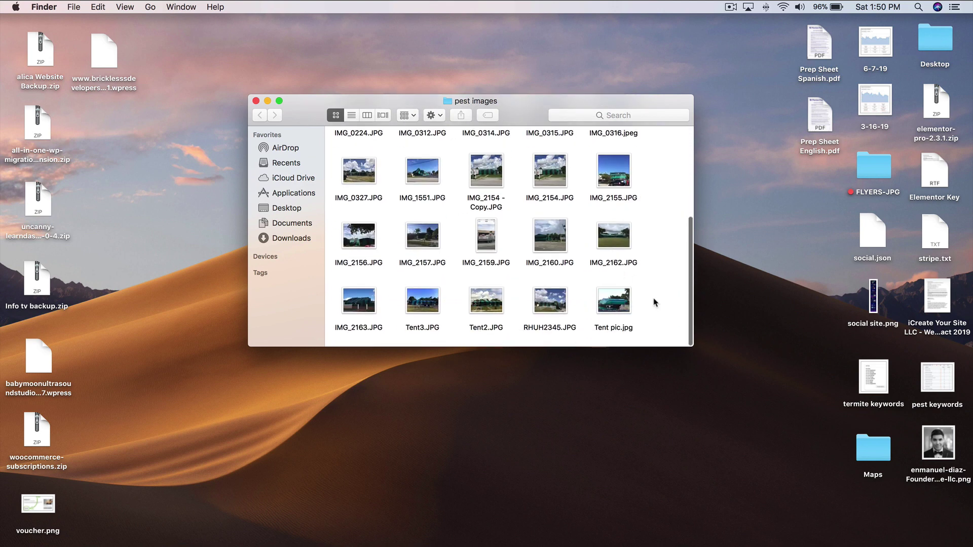
left_click_drag(656, 303, 342, 69)
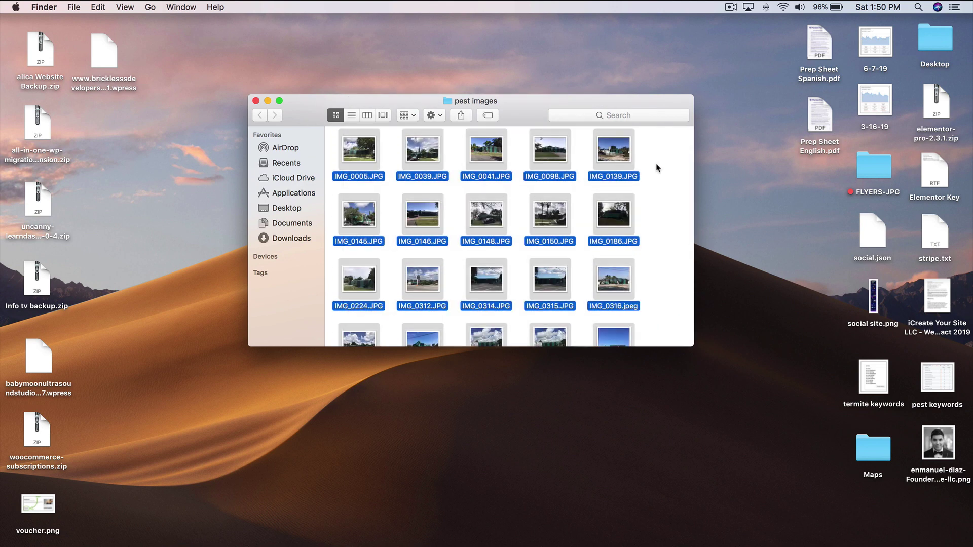
left_click(657, 167)
scroll(657, 167, "down", 5)
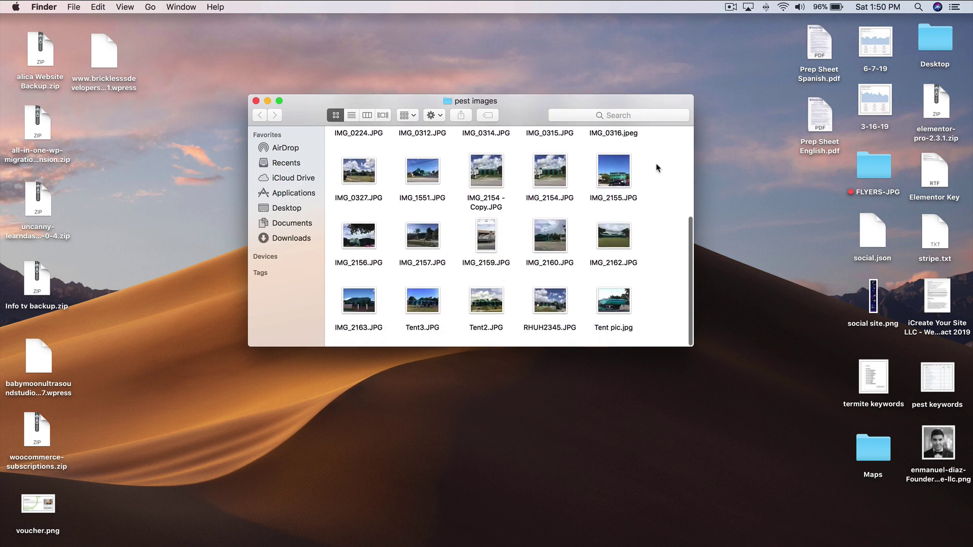
scroll(656, 167, "up", 5)
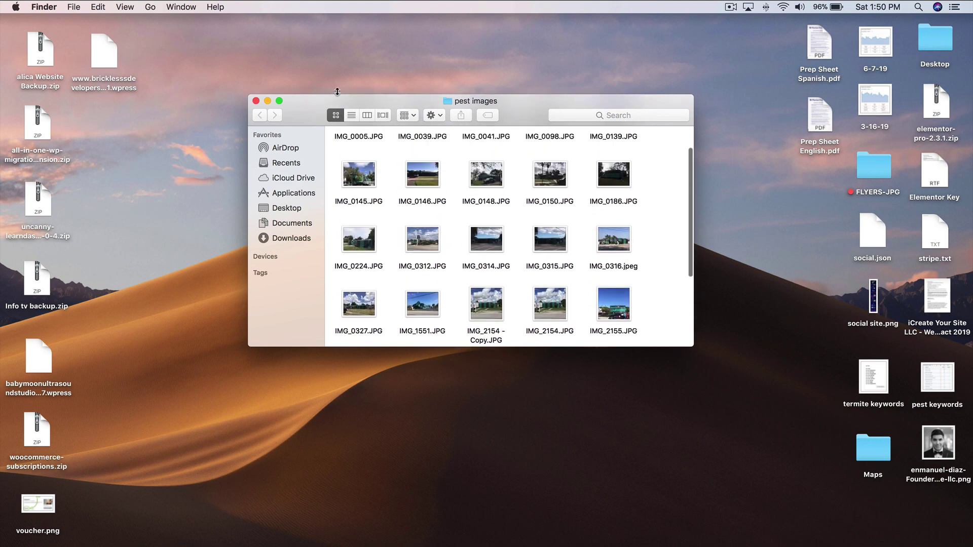
Check the pest images folder's size in its info window, then close it.
left_click(256, 100)
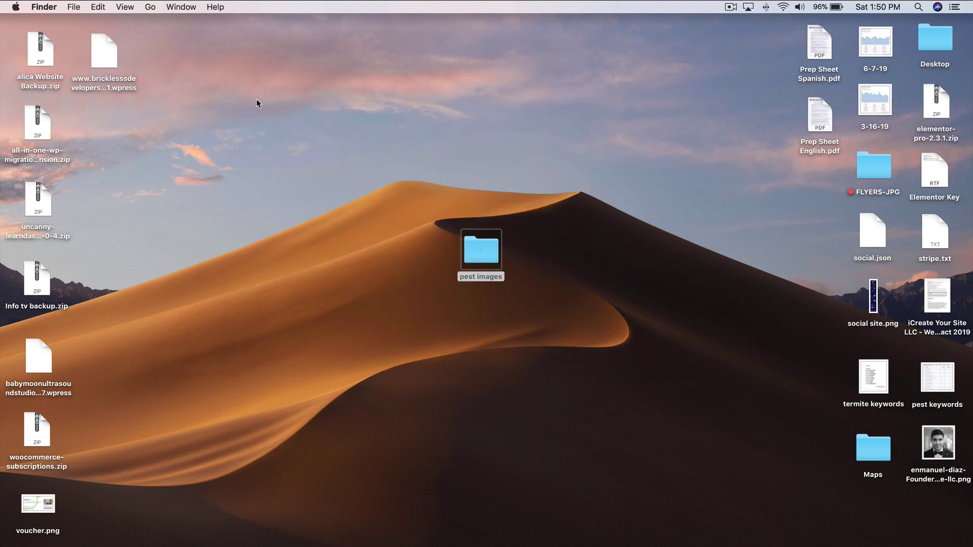
right_click(476, 249)
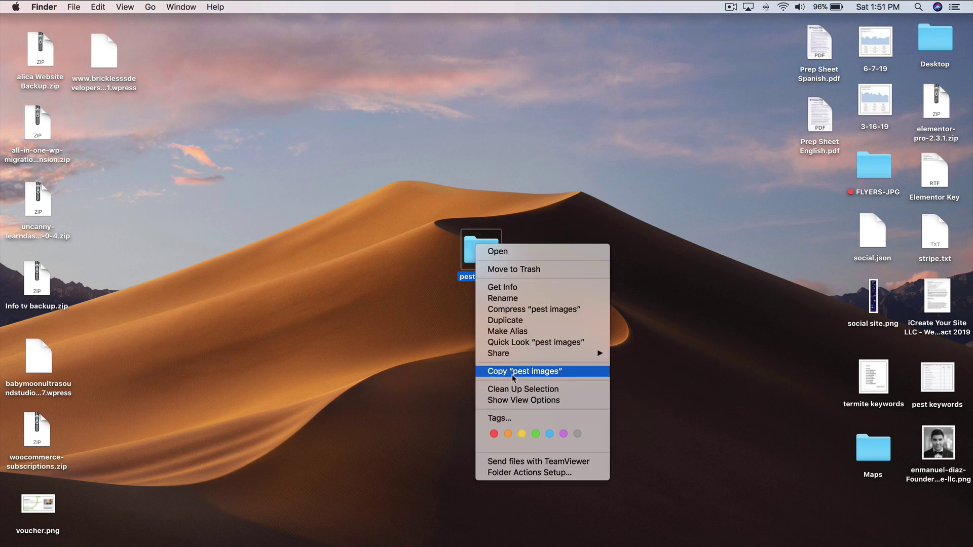
left_click(518, 287)
left_click_drag(180, 28, 394, 135)
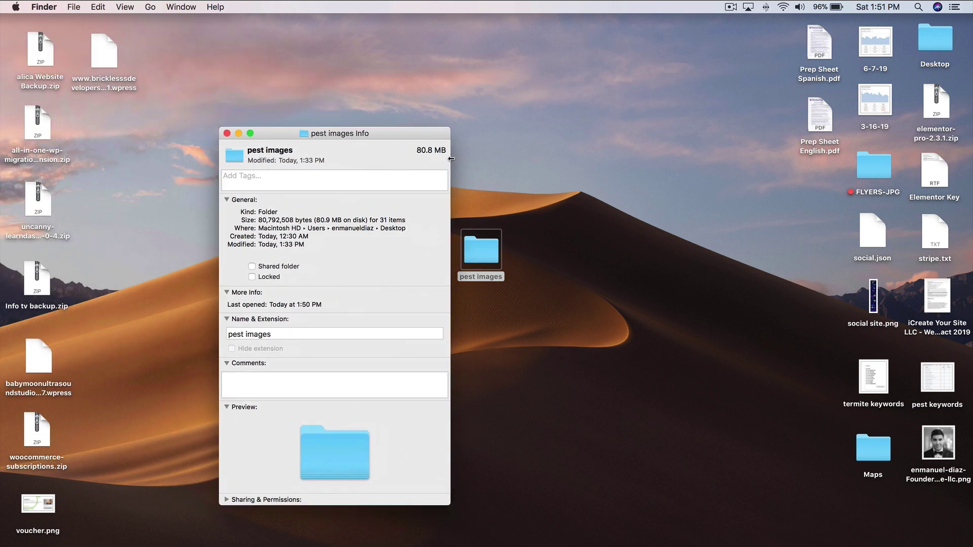
left_click(227, 133)
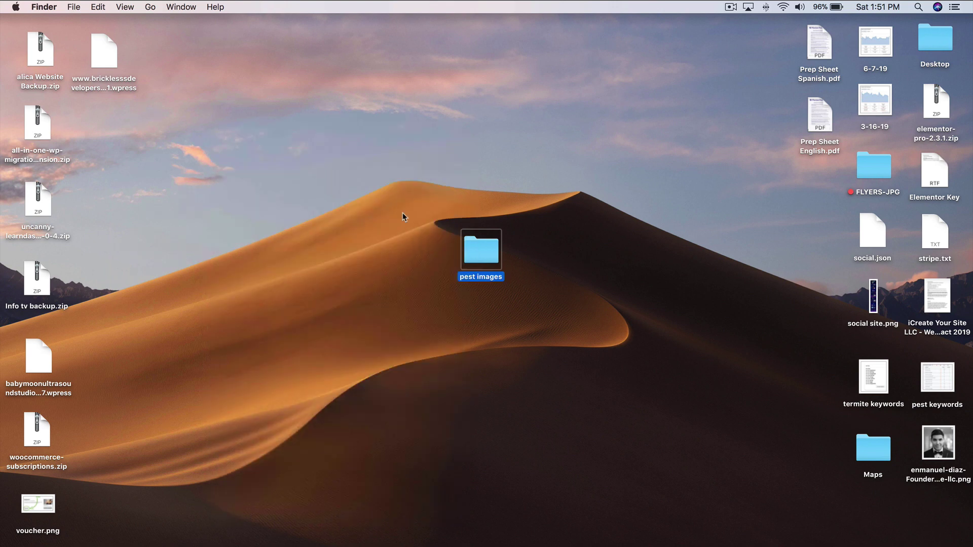
Reopen the pest images folder, scroll through it, and restore the minimized Chrome window.
double_click(493, 250)
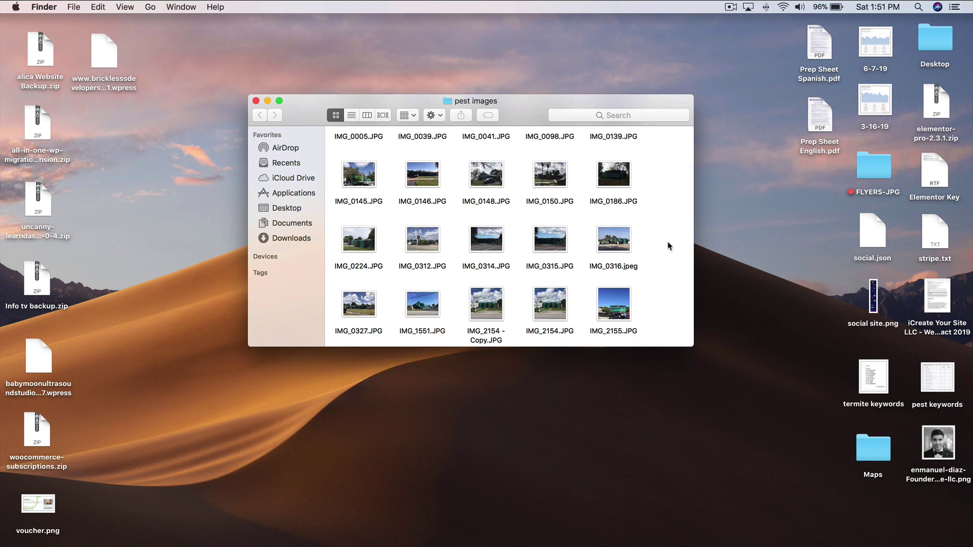
scroll(668, 246, "up", 2)
scroll(668, 247, "down", 3)
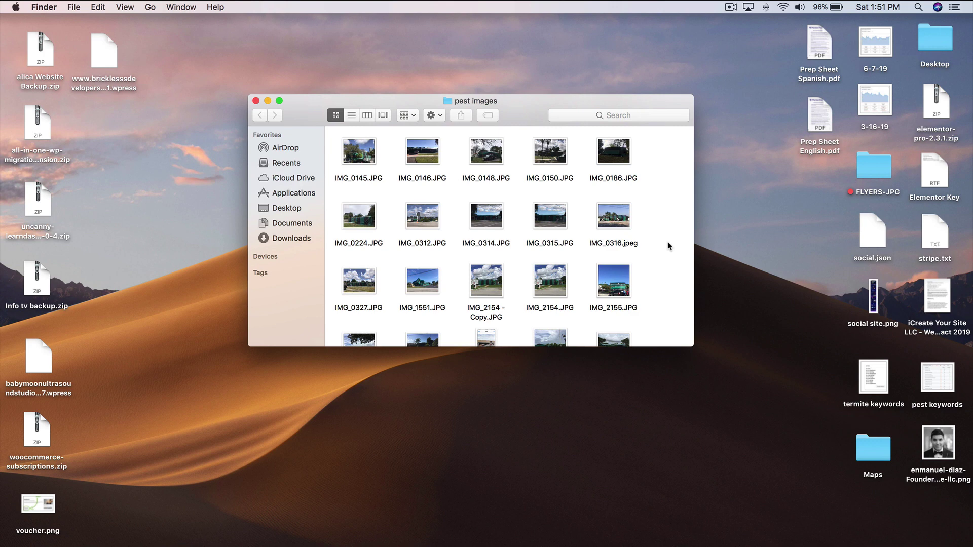
scroll(662, 232, "down", 5)
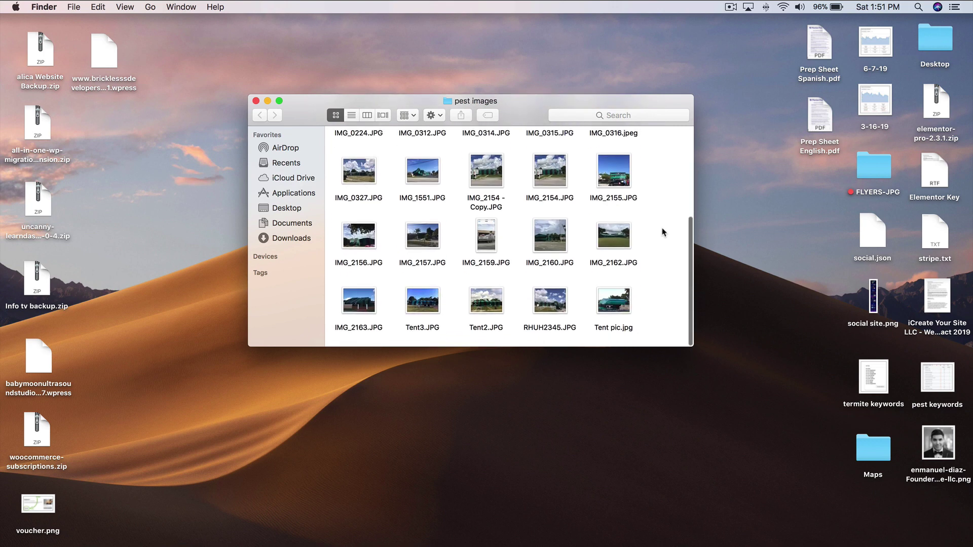
left_click(749, 542)
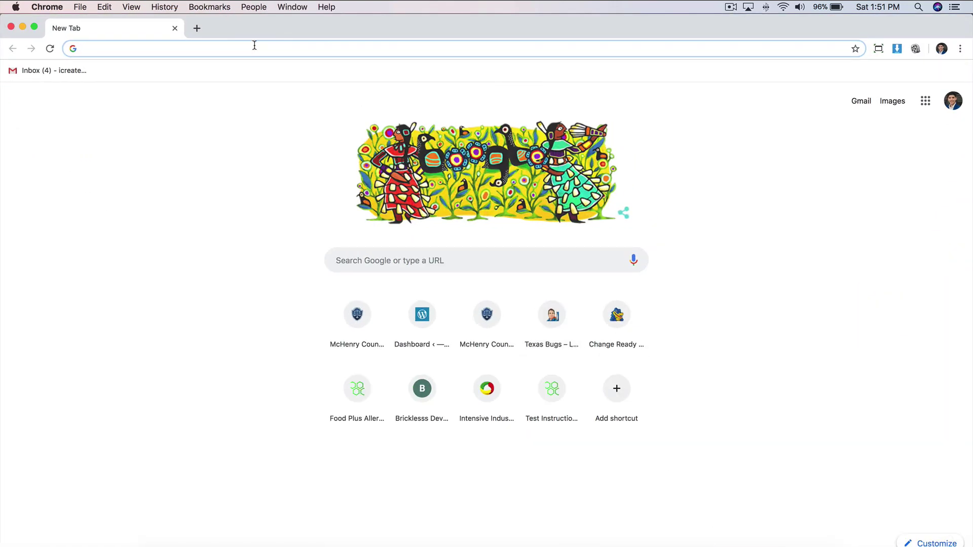
type("https://imagecompressor.com/")
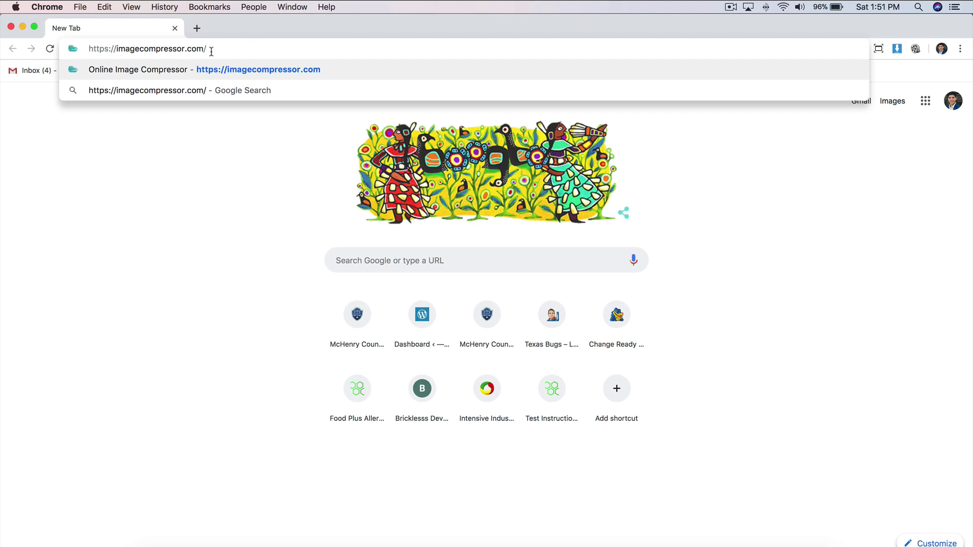
key("Return")
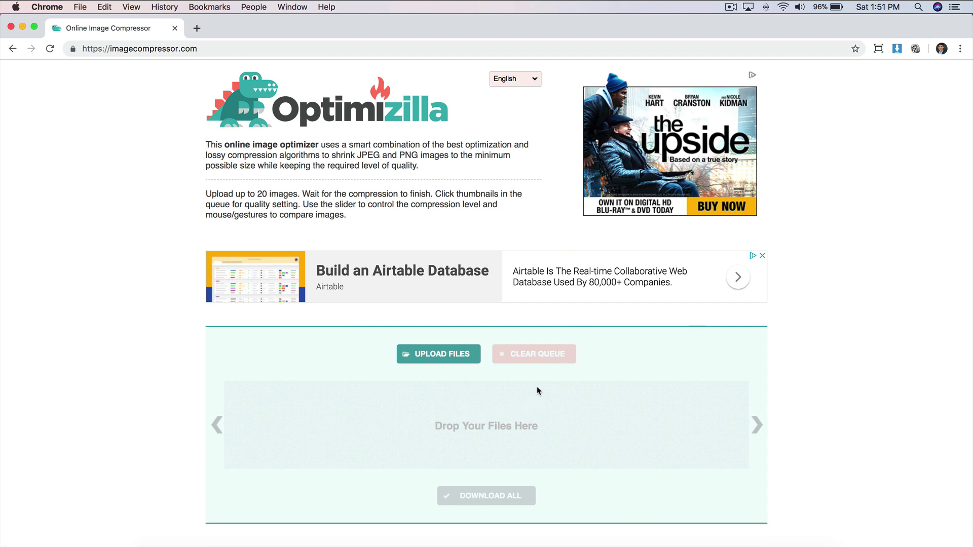
Arrange Chrome and the pest images window side by side and add the selected photos to the queue.
left_click_drag(2, 93, 285, 104)
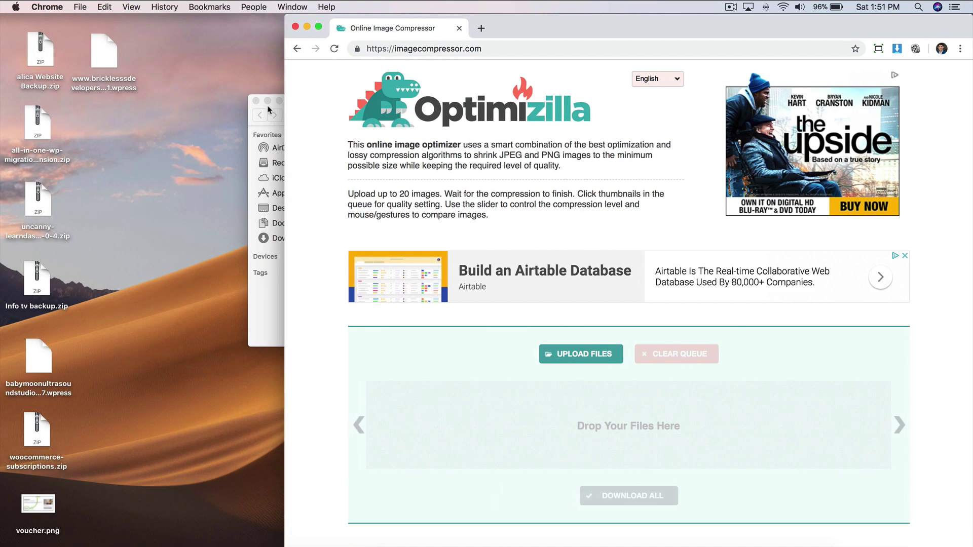
left_click(271, 108)
left_click_drag(521, 107, 269, 30)
scroll(359, 228, "up", 5)
left_click_drag(420, 79, 605, 436)
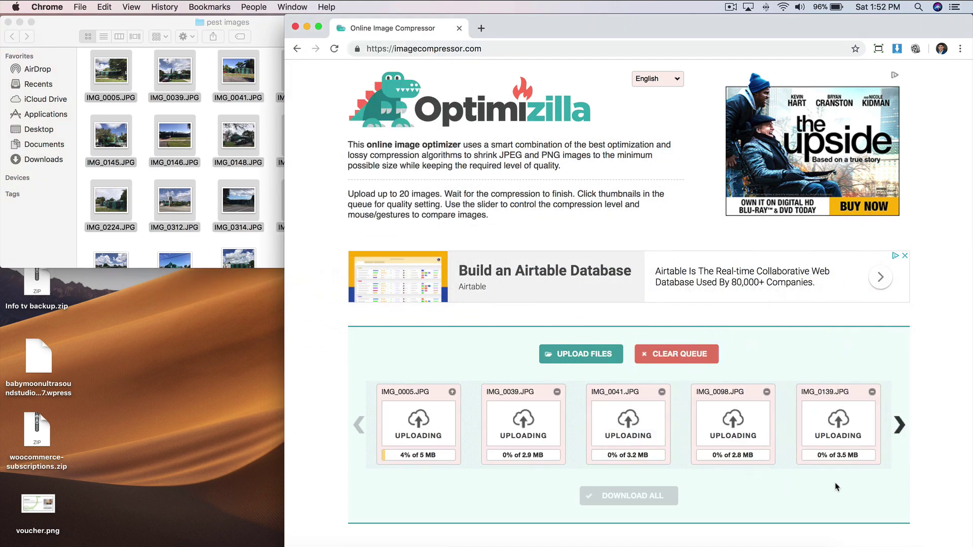
left_click_drag(732, 29, 700, 29)
scroll(893, 366, "down", 2)
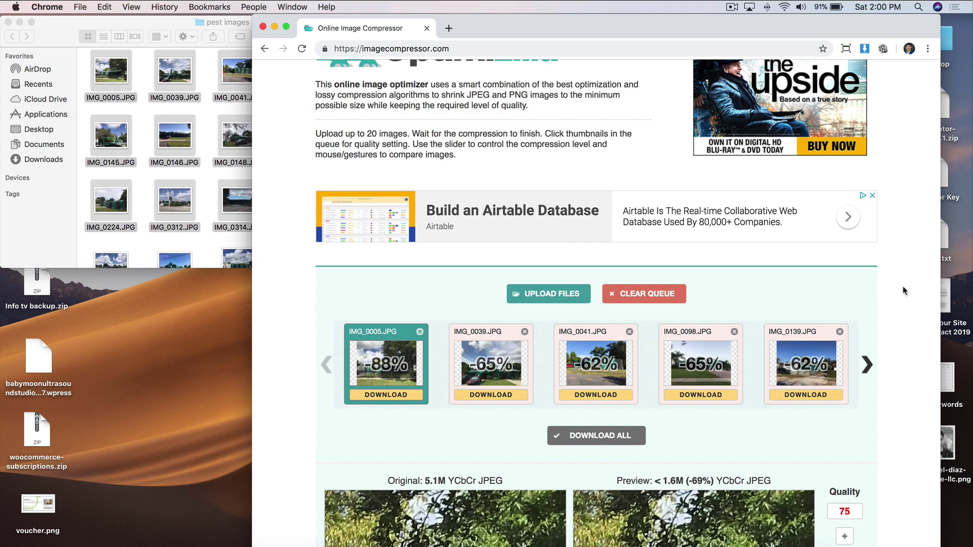
Page through all the compressed thumbnails and return to the first five.
scroll(904, 291, "down", 4)
left_click(868, 243)
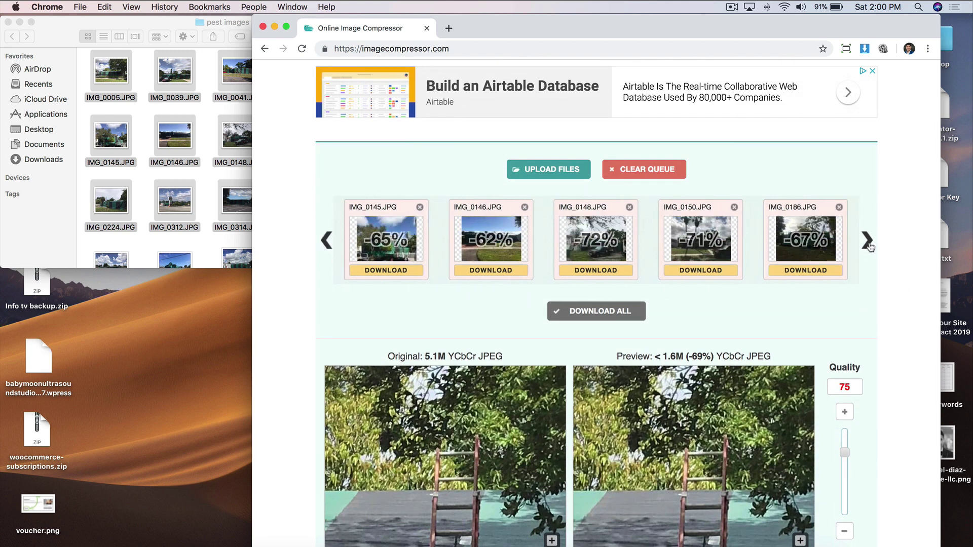
left_click(868, 244)
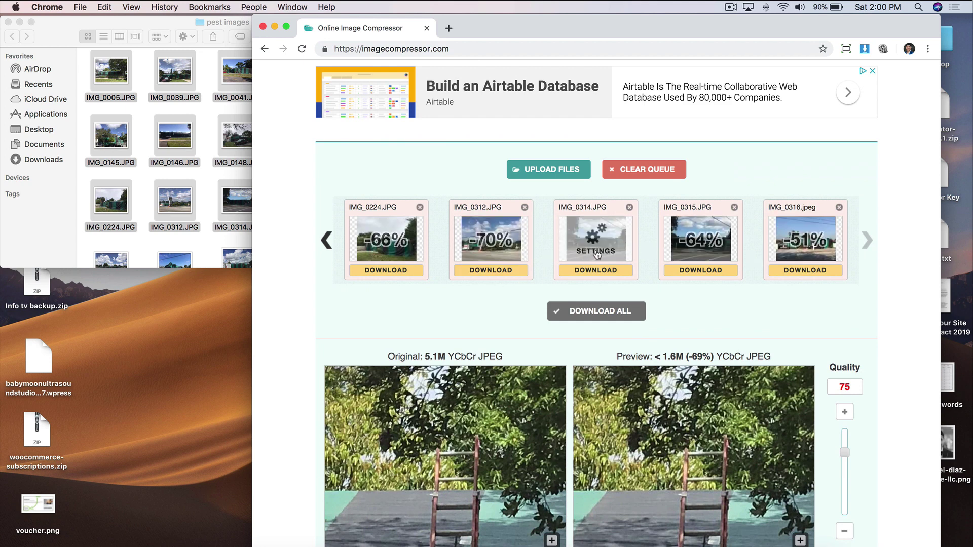
left_click(332, 240)
left_click(332, 240)
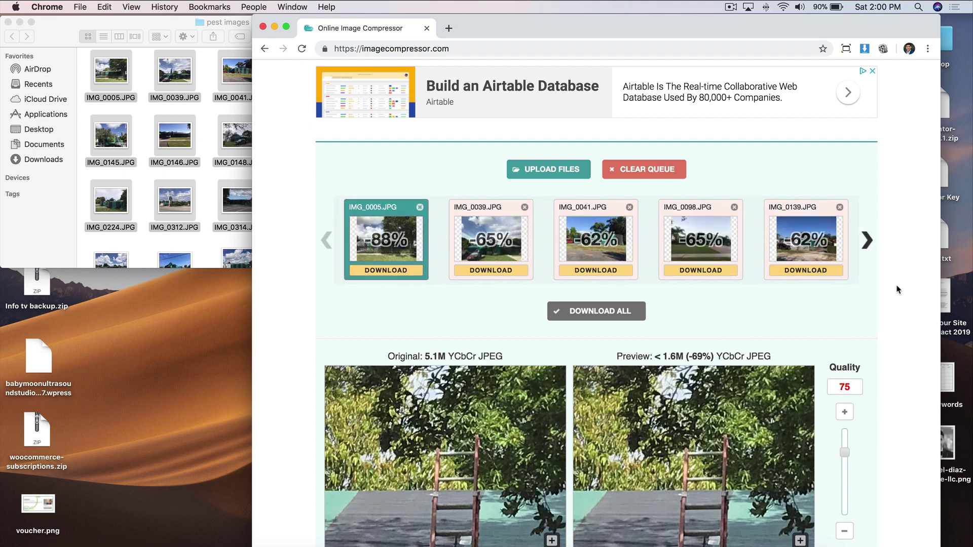
Compare IMG_0005's 5.1M original size against its 1.6M preview size.
scroll(897, 290, "down", 2)
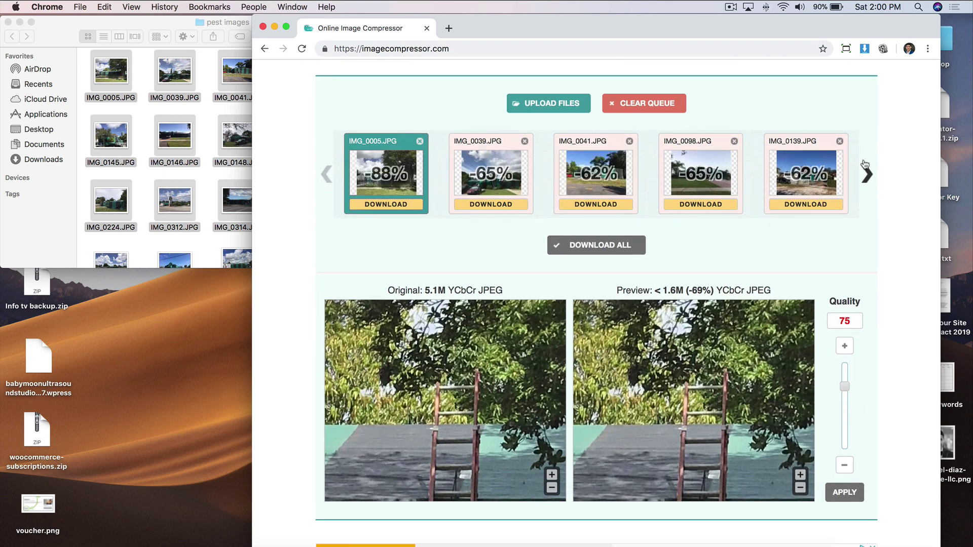
scroll(763, 245, "down", 1)
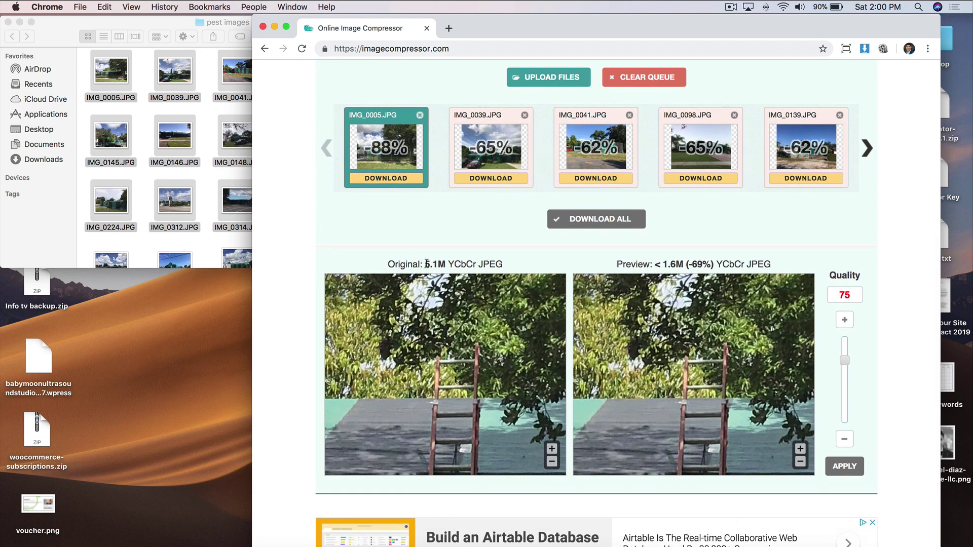
left_click_drag(422, 264, 454, 261)
left_click_drag(662, 264, 687, 264)
left_click(687, 264)
double_click(668, 262)
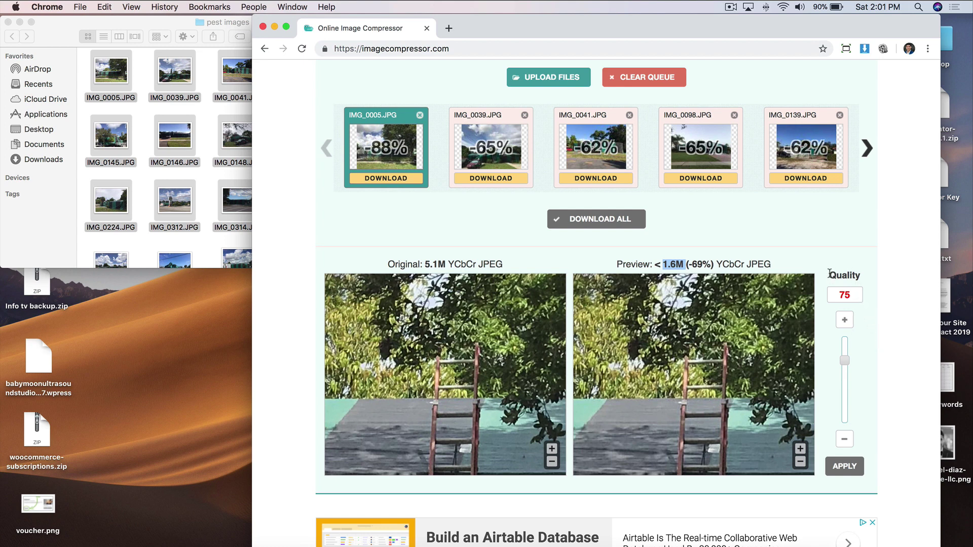
Lower IMG_0005's compression quality to 47.
left_click_drag(830, 274, 856, 275)
left_click(868, 320)
left_click_drag(845, 362, 846, 417)
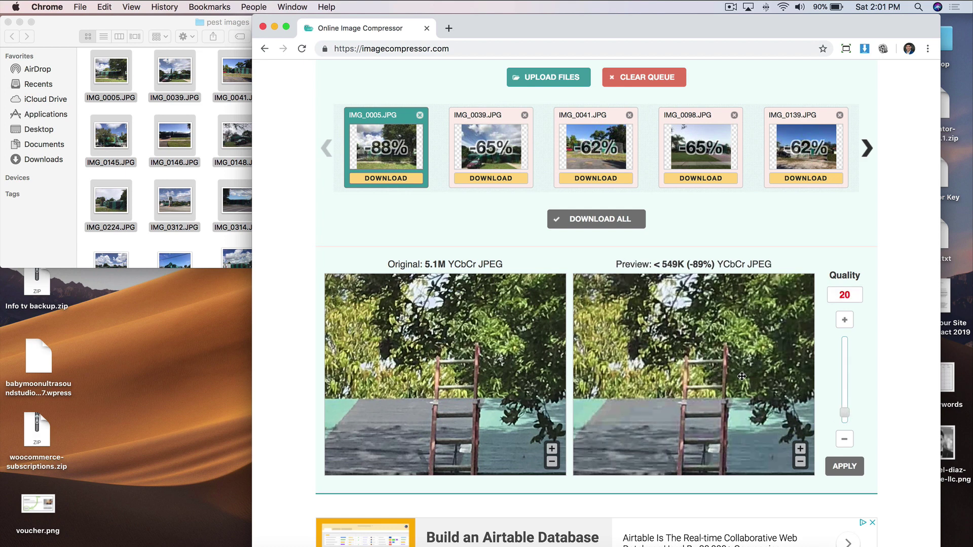
Compare the previews across the ladder, fence, roof and tree, then lower quality further.
left_click_drag(741, 404, 728, 375)
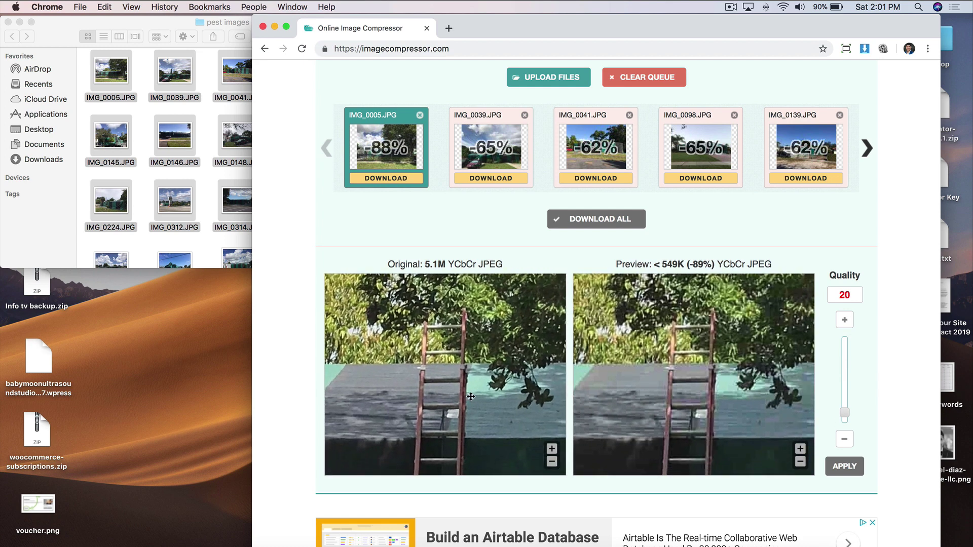
left_click_drag(729, 417, 739, 329)
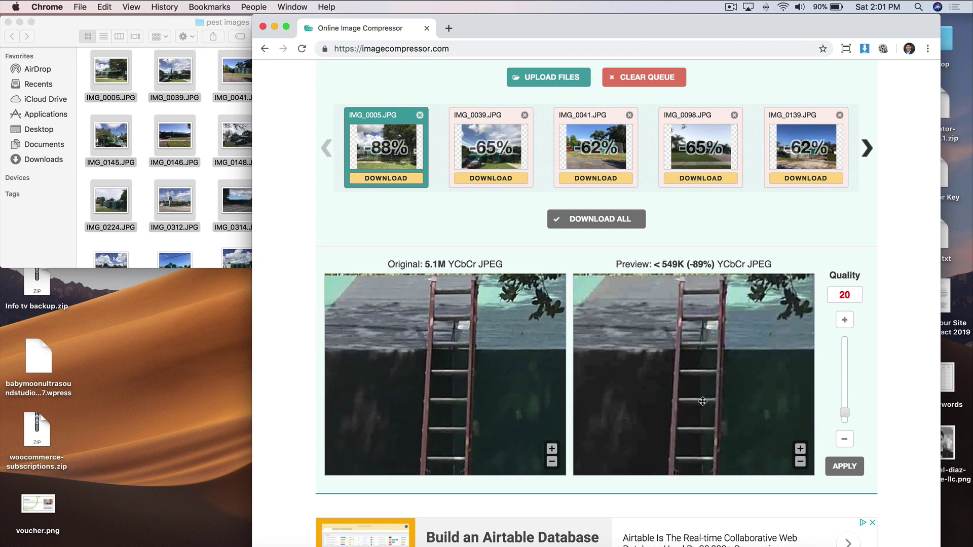
left_click_drag(687, 402, 769, 416)
left_click_drag(750, 375, 779, 437)
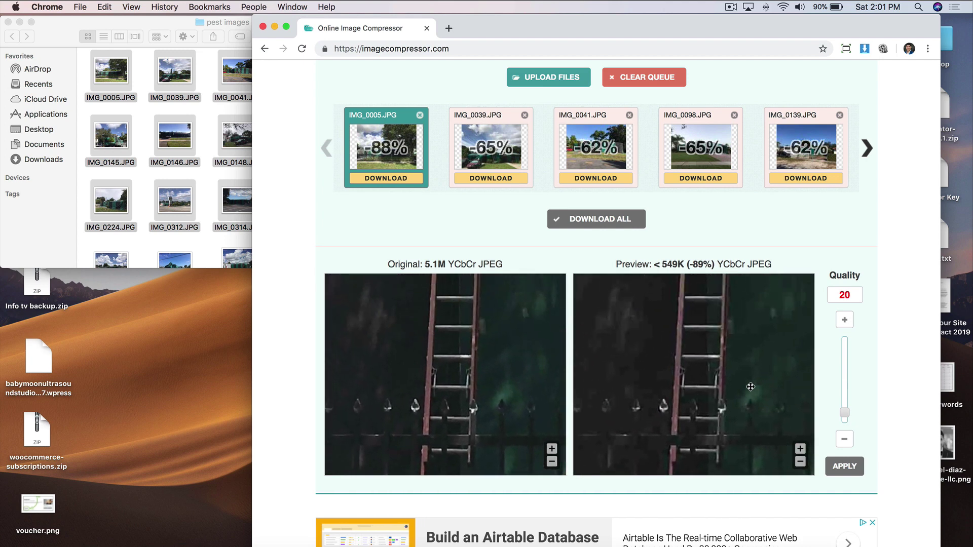
left_click_drag(741, 375, 706, 485)
left_click_drag(686, 397, 680, 417)
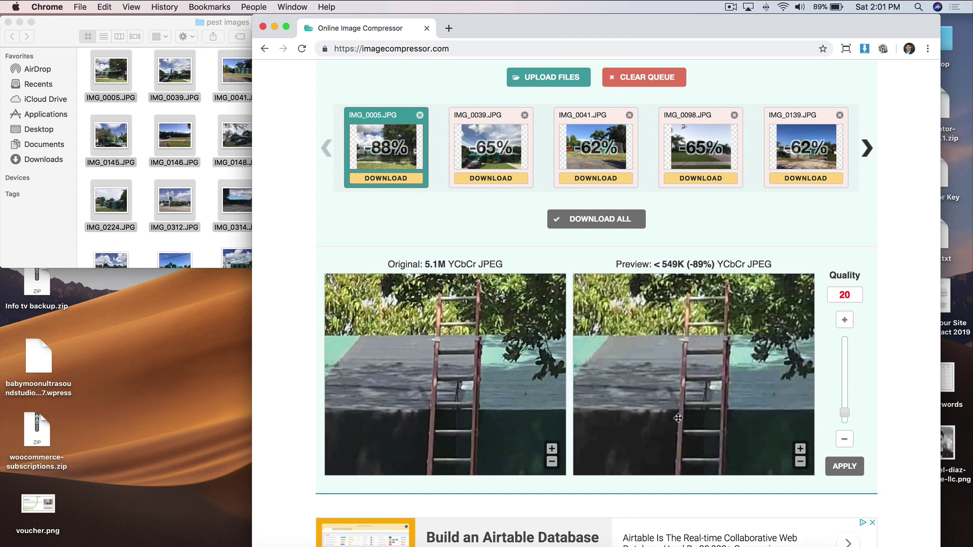
mouse_move(665, 365)
left_mouse_down()
mouse_move(646, 386)
mouse_move(651, 363)
left_mouse_up()
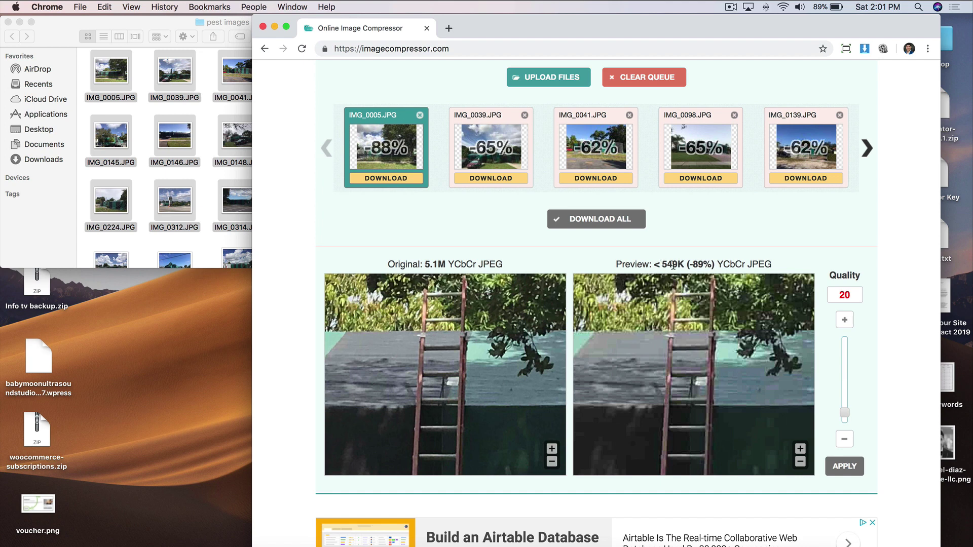
left_click_drag(659, 263, 679, 263)
left_click_drag(847, 417, 845, 424)
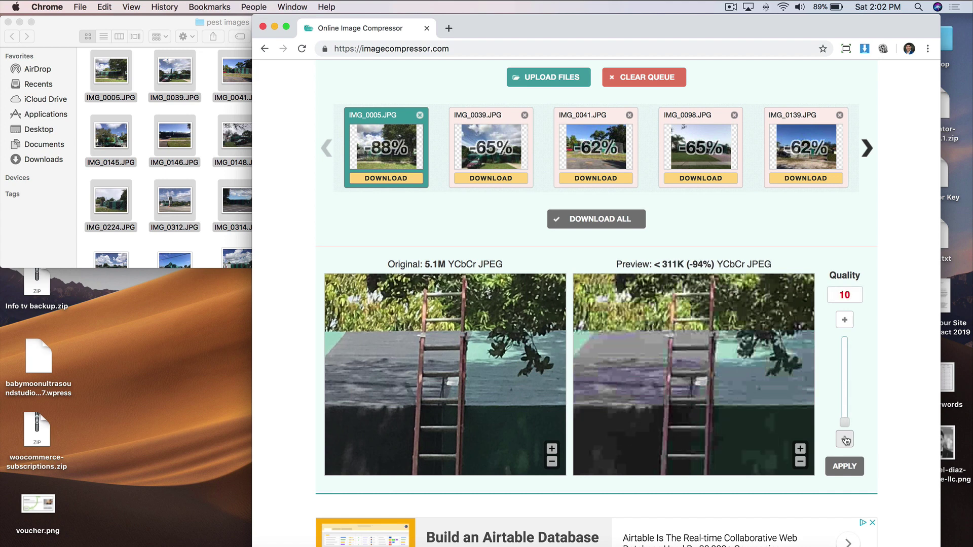
Enter quality 20 for IMG_0005 in the Quality box, replacing 25.
left_click_drag(647, 423, 675, 387)
left_click(845, 319)
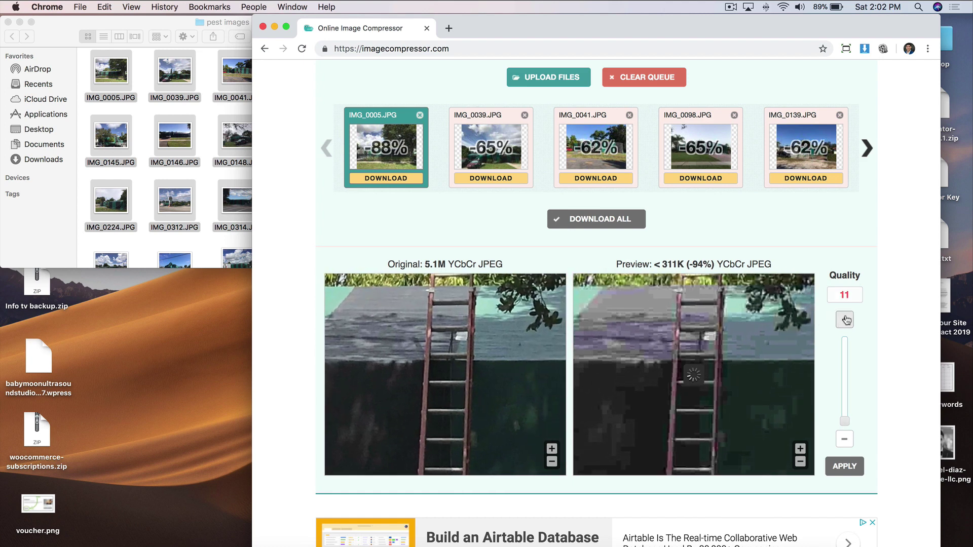
double_click(845, 296)
type("25")
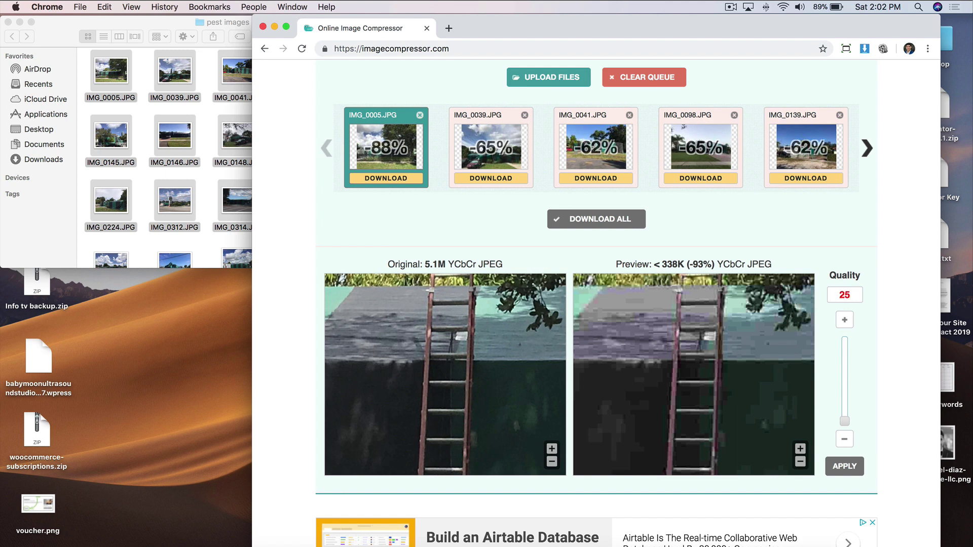
double_click(845, 296)
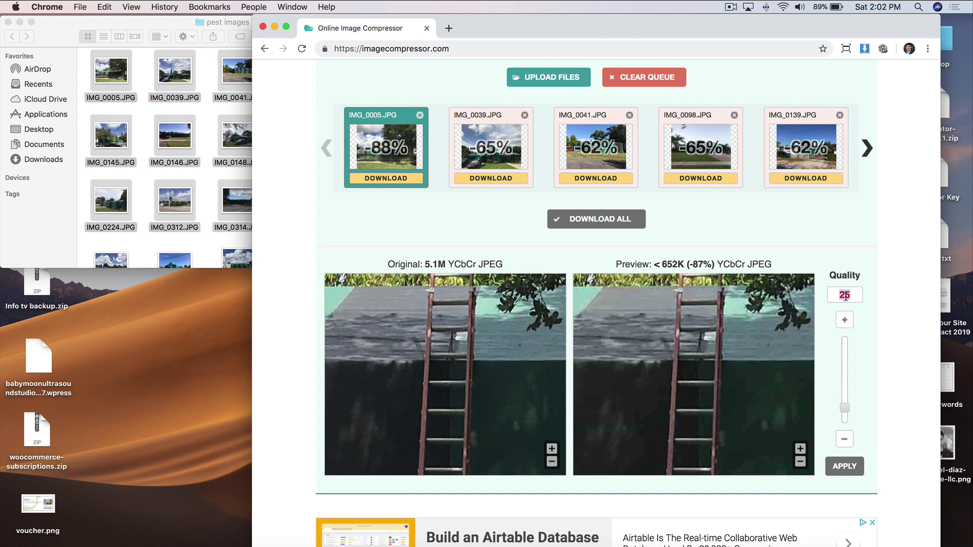
type("20")
key("Return")
Apply quality 20 to IMG_0005, then recompress IMG_0039 at quality 20 instead of 83.
left_click(856, 469)
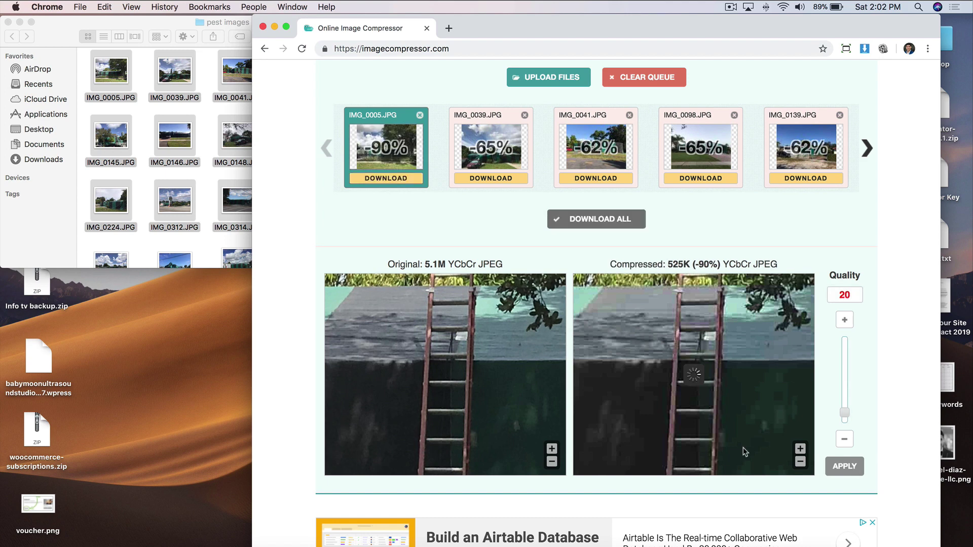
left_click(480, 150)
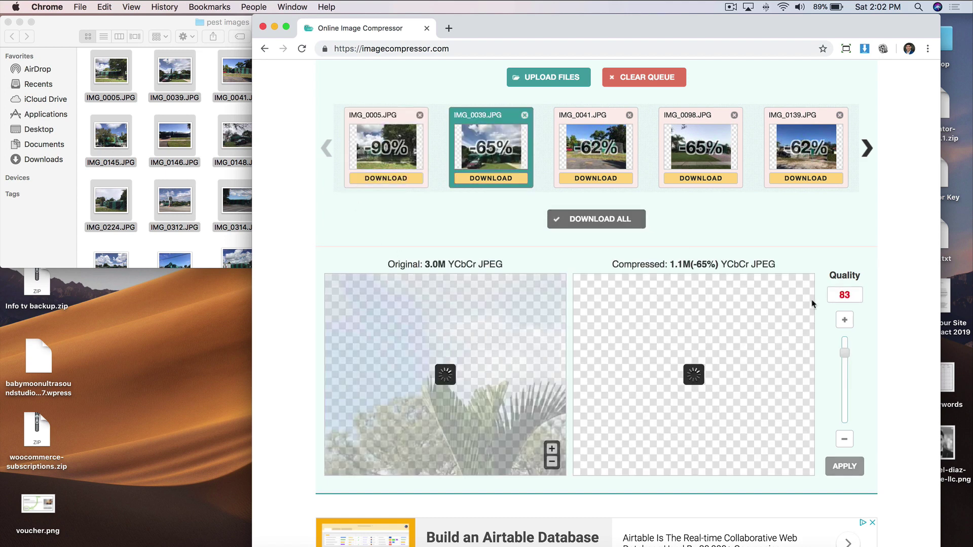
double_click(836, 296)
type("20")
left_click(856, 466)
Recompress IMG_0041 at quality 20 instead of 81.
scroll(746, 332, "up", 2)
scroll(746, 332, "down", 3)
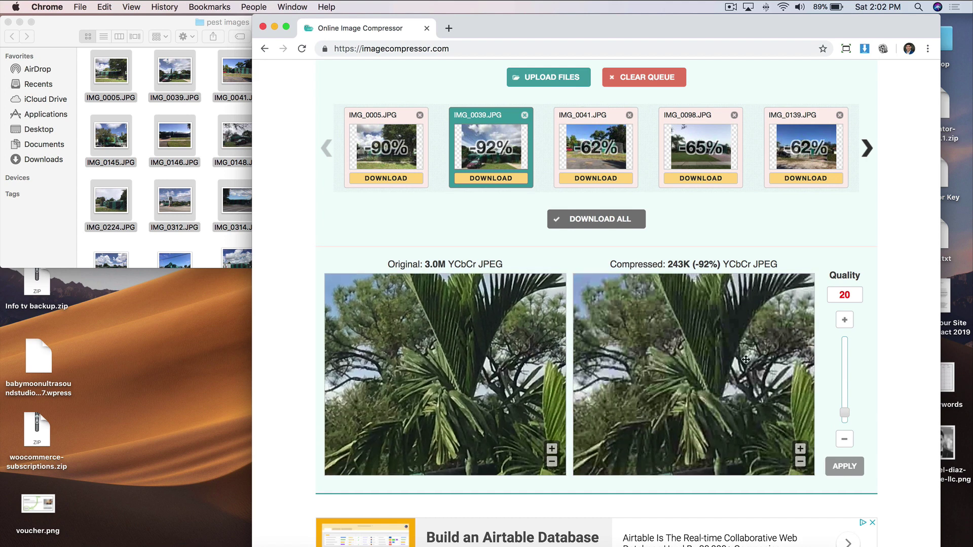
scroll(746, 332, "up", 2)
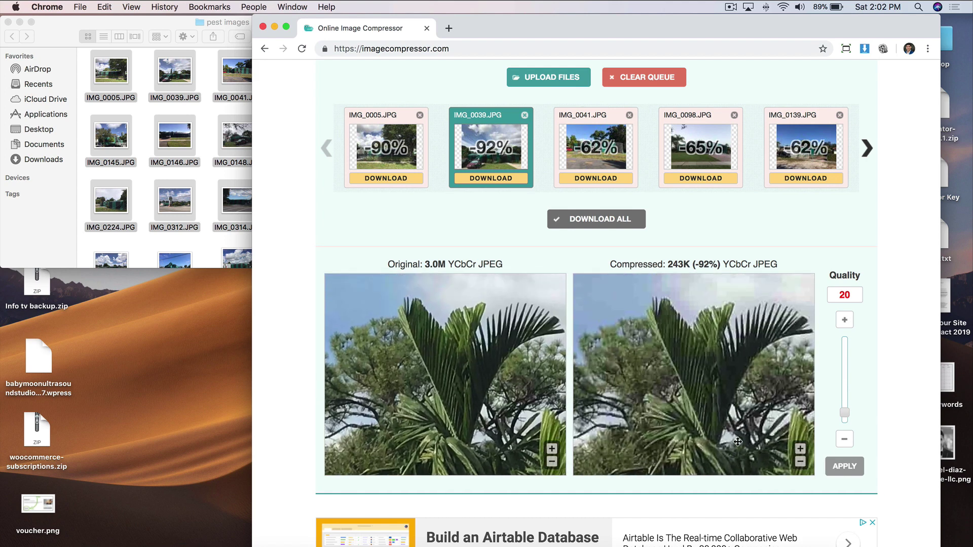
left_click(596, 147)
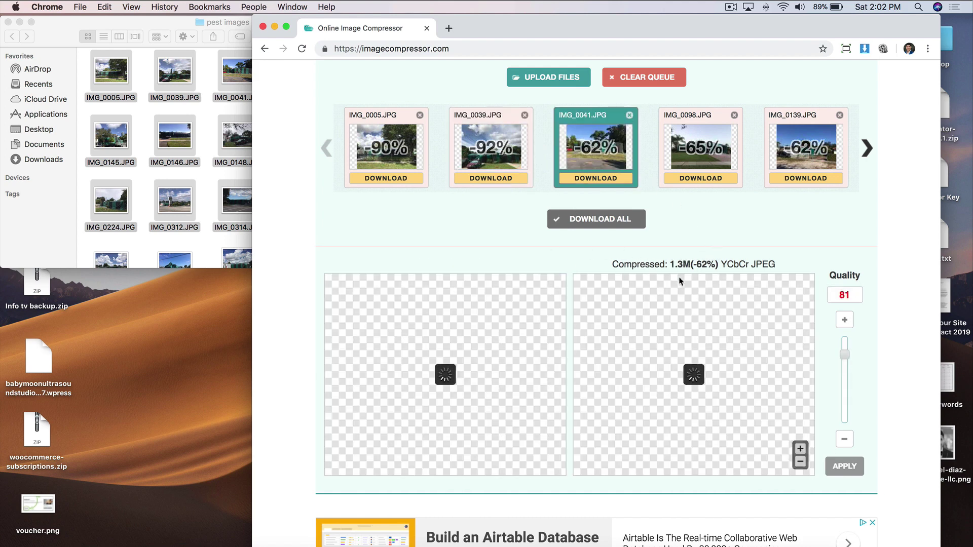
left_click_drag(669, 264, 682, 264)
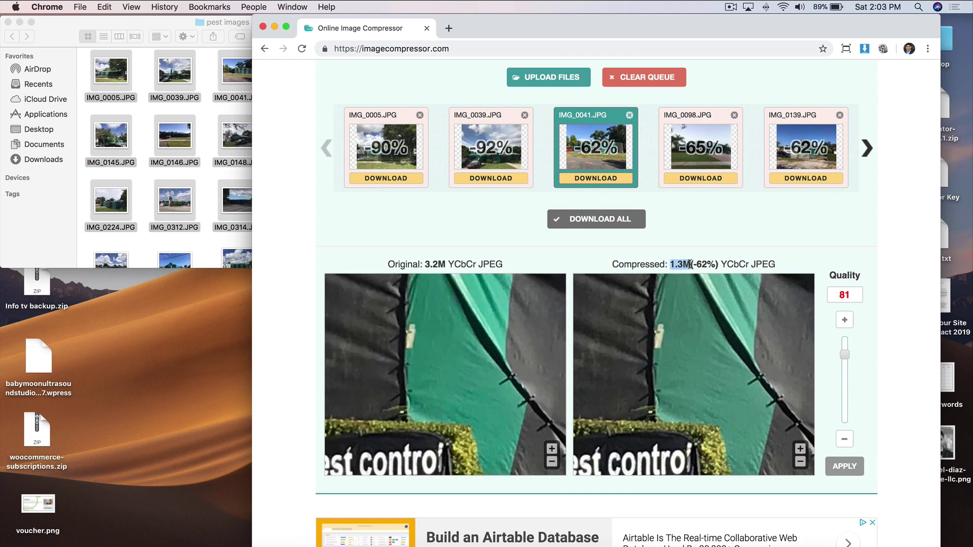
left_click(840, 294)
double_click(841, 295)
type("20")
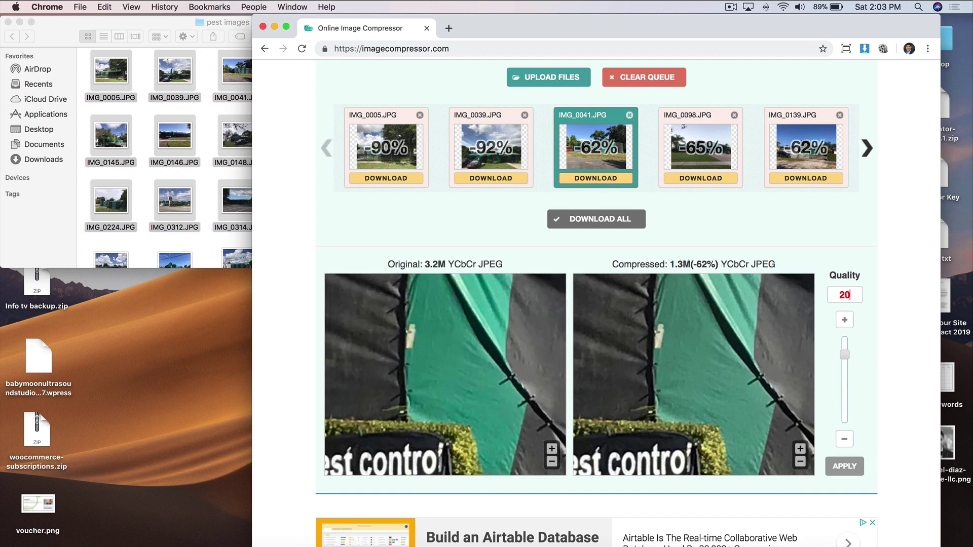
left_click(854, 463)
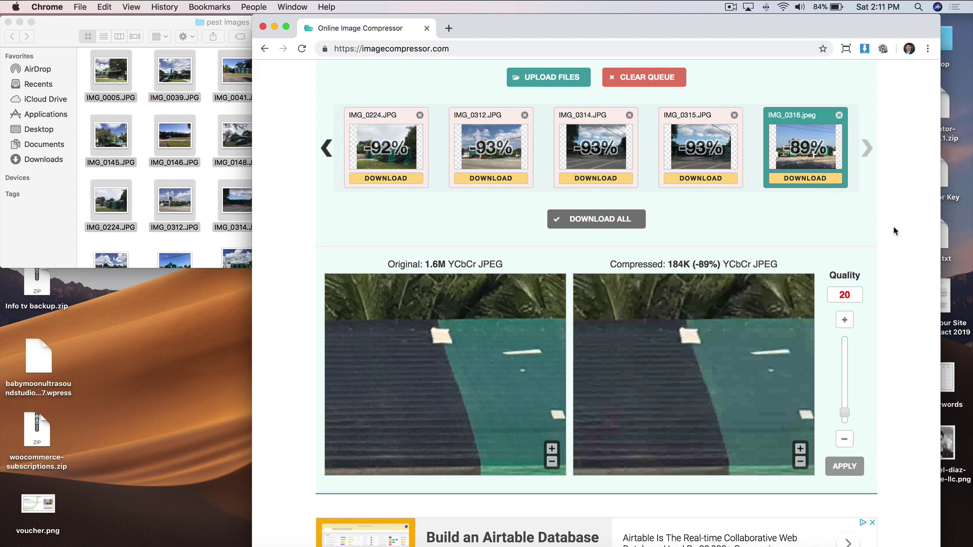
Download the first batch as a zip, clear the queue, and select the remaining 15 photos in Finder.
left_click(627, 225)
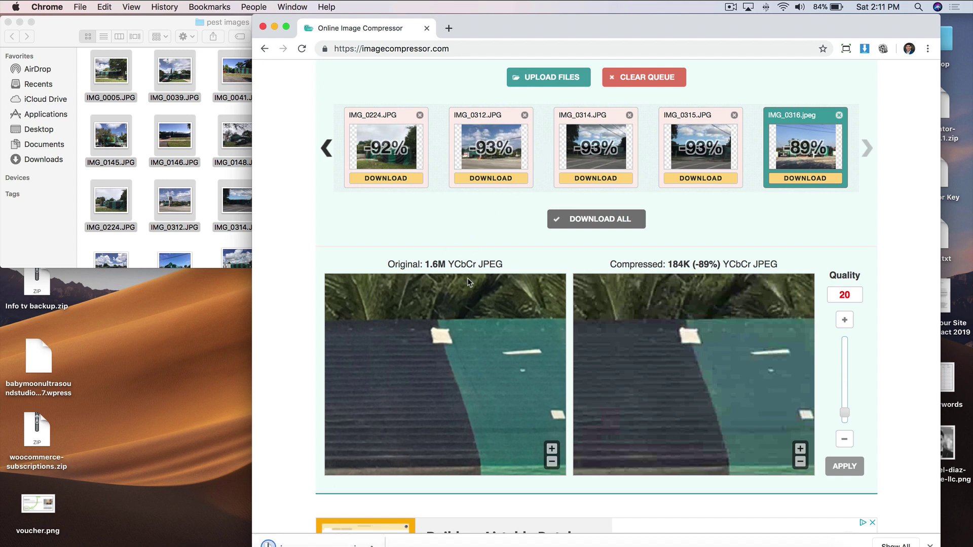
left_click(637, 77)
left_click(213, 155)
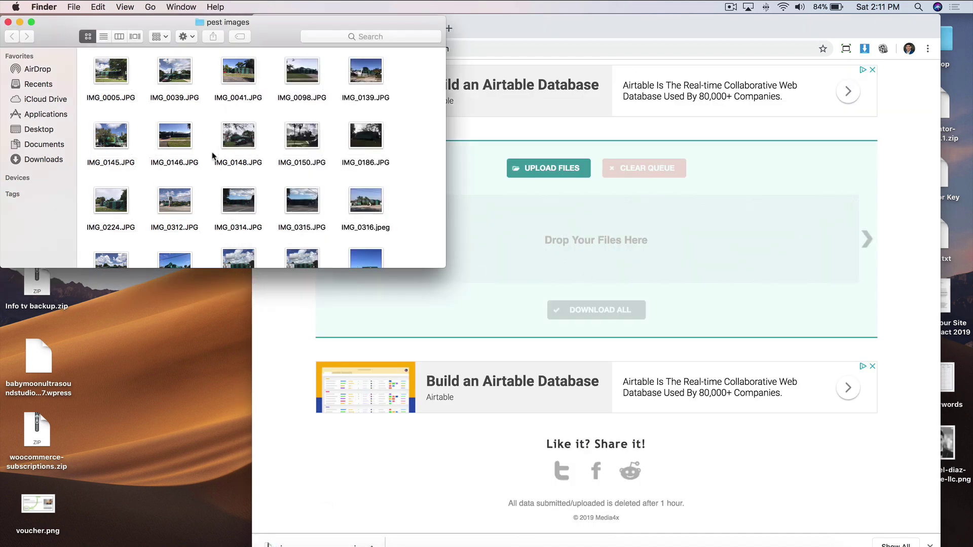
scroll(212, 156, "down", 5)
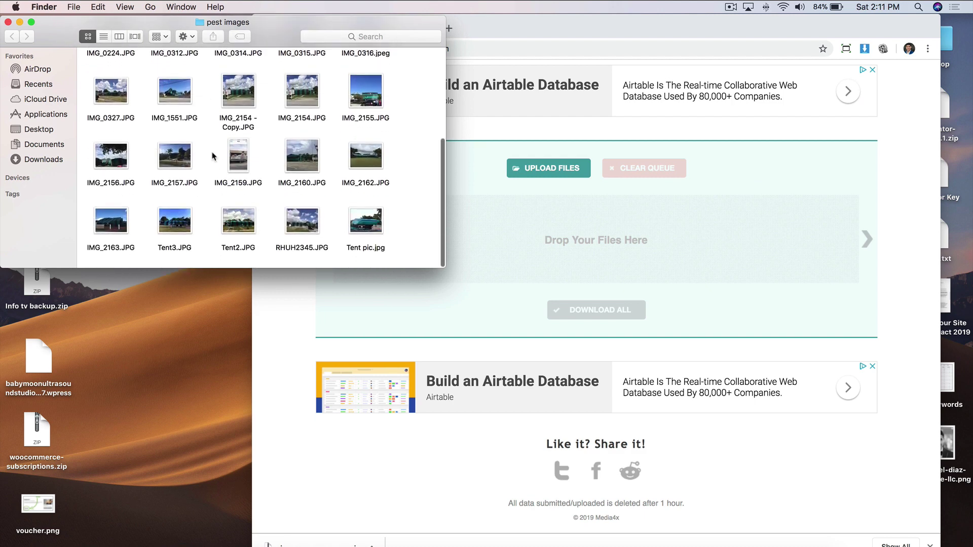
left_click_drag(403, 231, 502, 227)
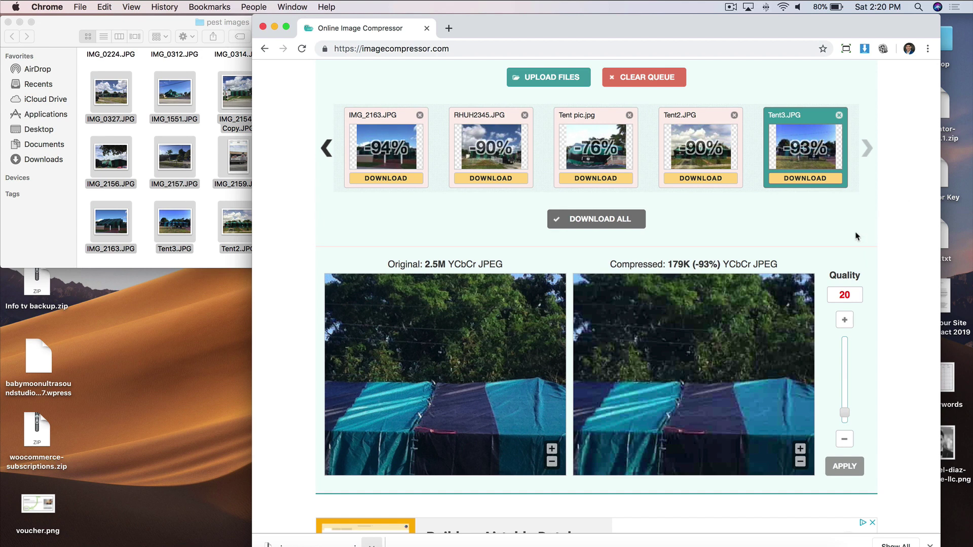
Check Tent pic.jpg at quality 70, download the second batch zip, and open its download menu.
left_click(588, 144)
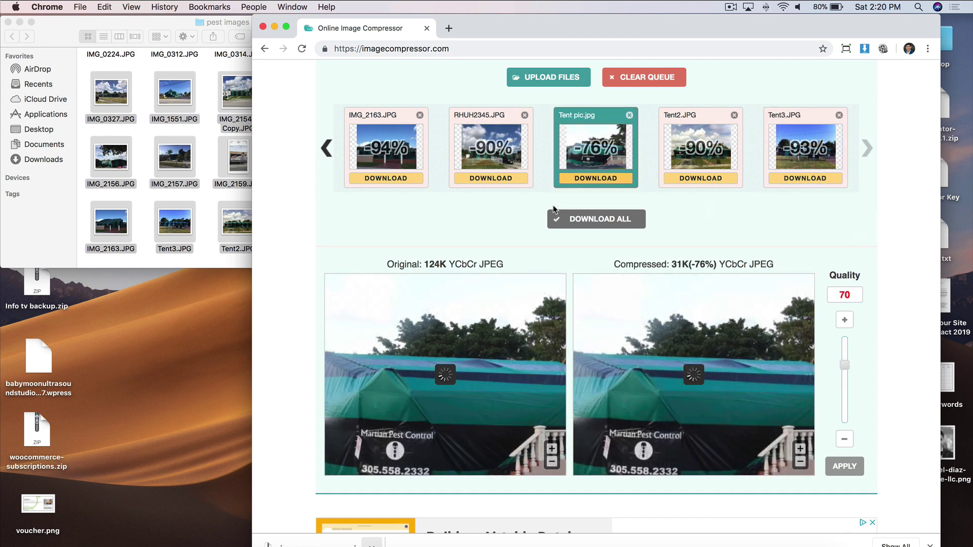
double_click(424, 264)
double_click(842, 295)
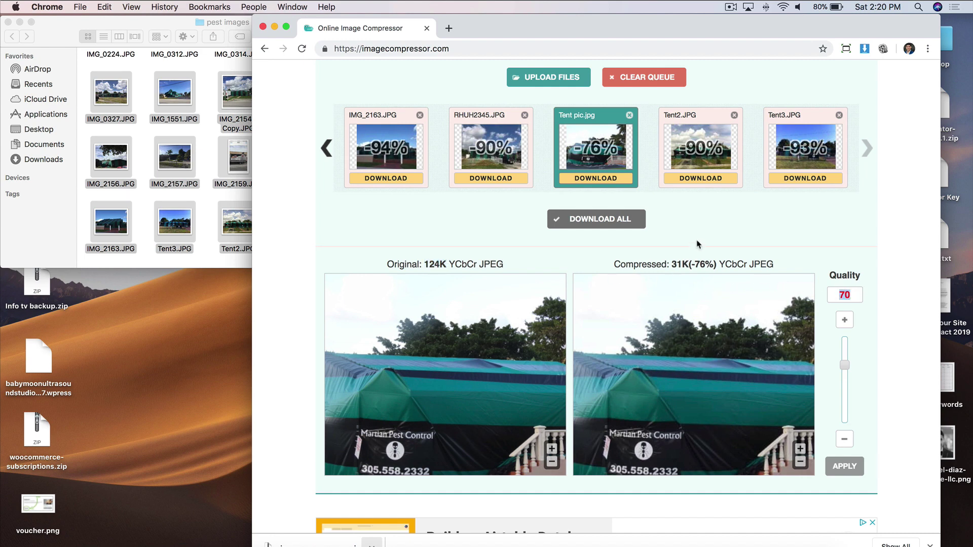
mouse_move(692, 166)
left_click(628, 225)
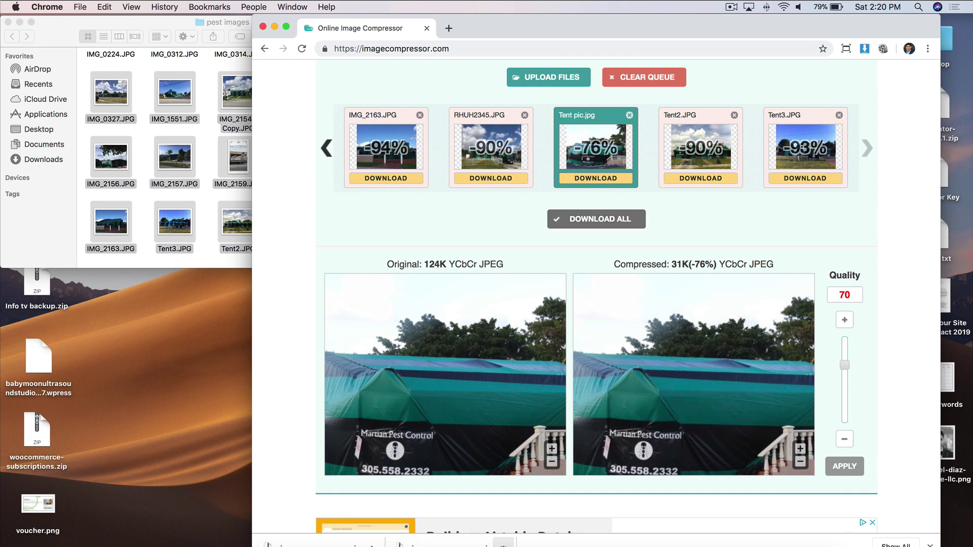
left_click(503, 544)
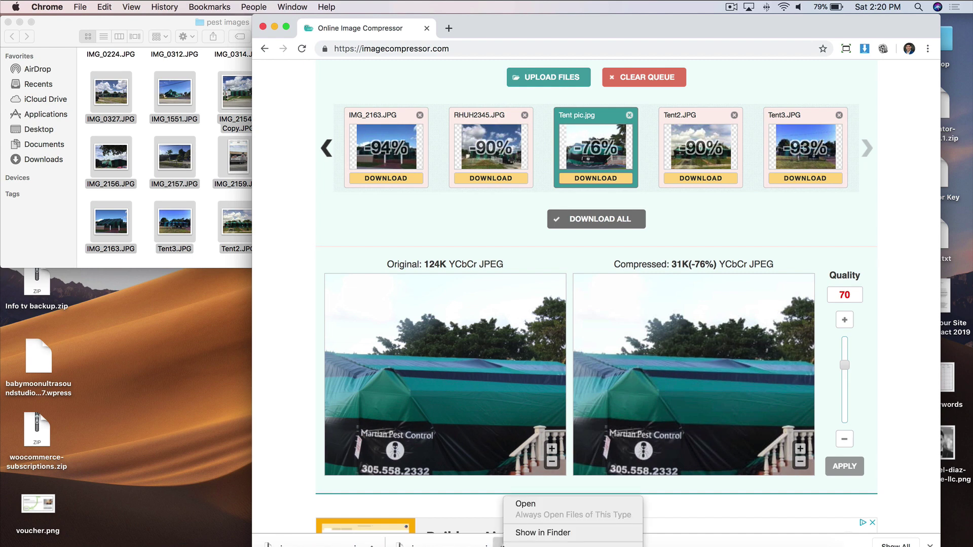
Move both downloaded zip files from Downloads onto the desktop beside pest images.
left_click(522, 532)
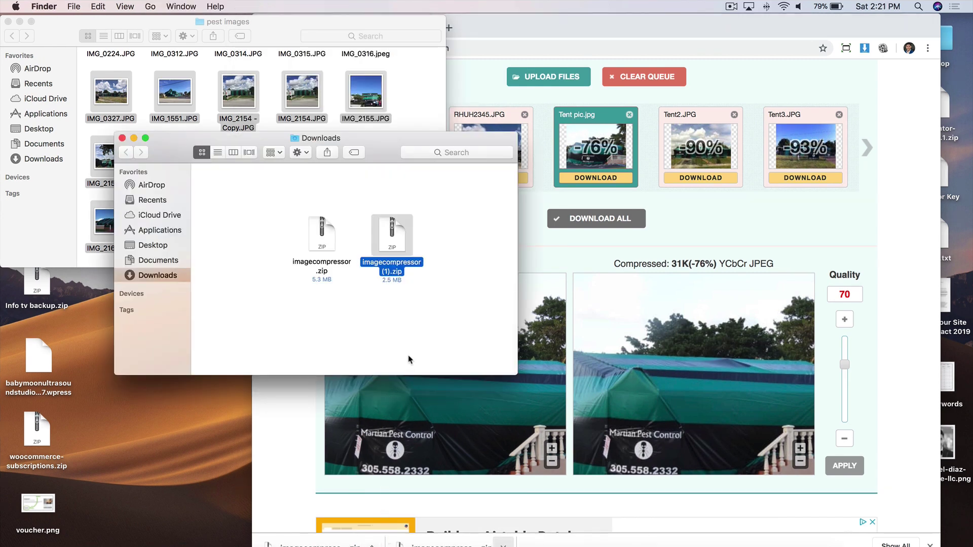
left_click(458, 239)
left_click_drag(447, 274, 290, 213)
left_click_drag(308, 269, 144, 442)
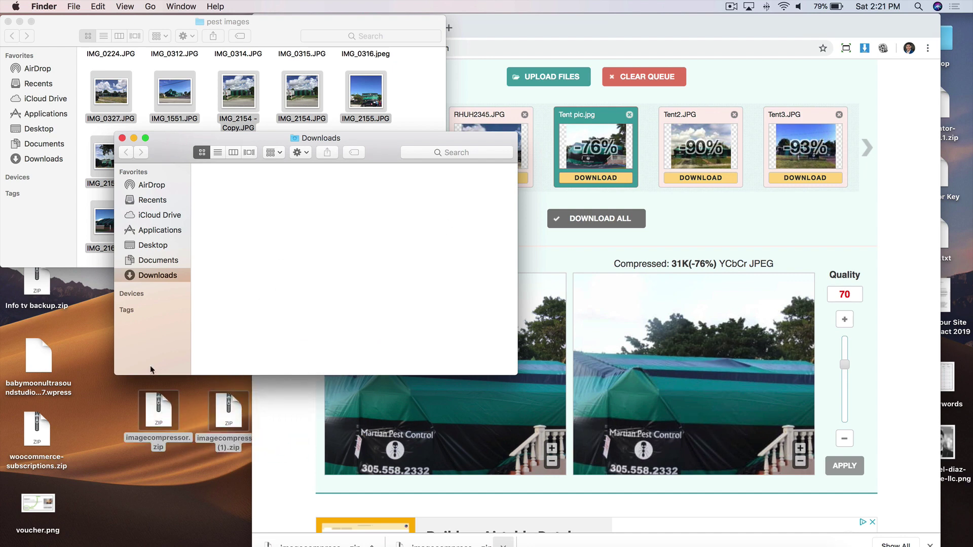
left_click(122, 137)
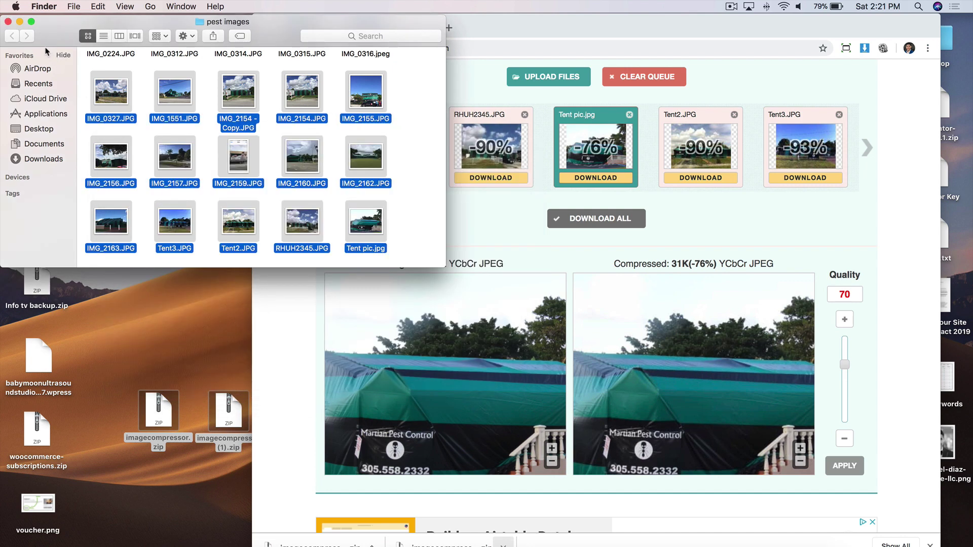
left_click(9, 21)
left_click(274, 26)
left_click_drag(239, 414, 390, 243)
left_click(476, 358)
Create a new desktop folder named 'small pest'.
right_click(462, 331)
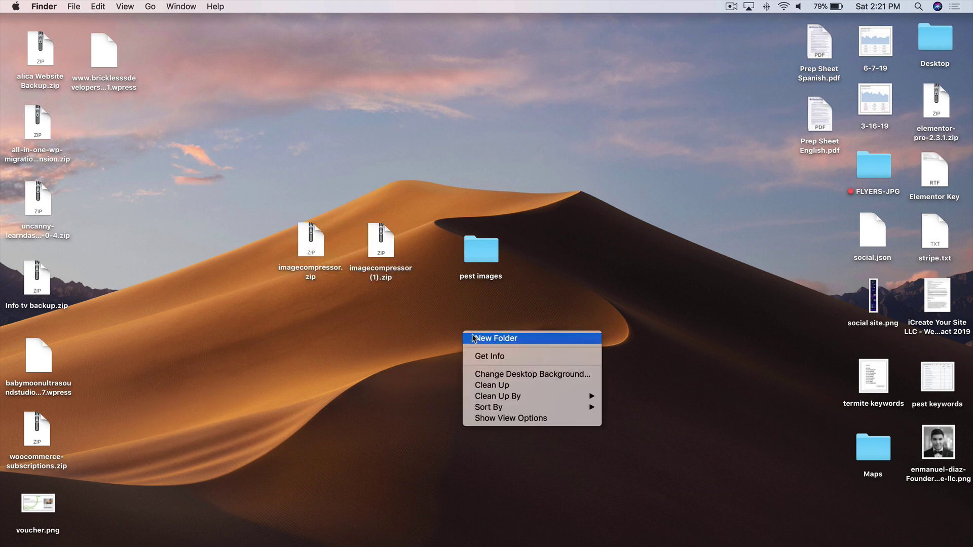
left_click(477, 338)
type("sm")
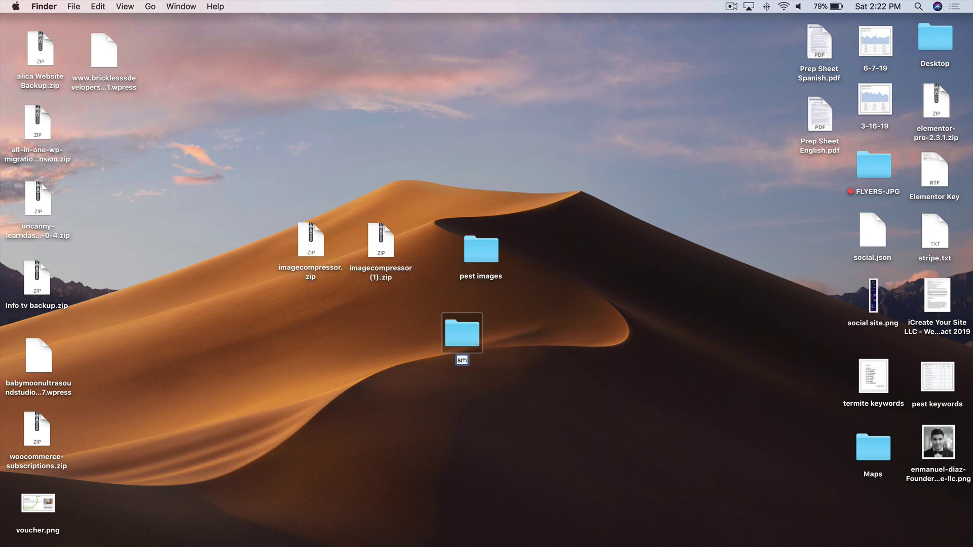
type("all pest")
left_click(490, 335)
left_click_drag(462, 331, 481, 322)
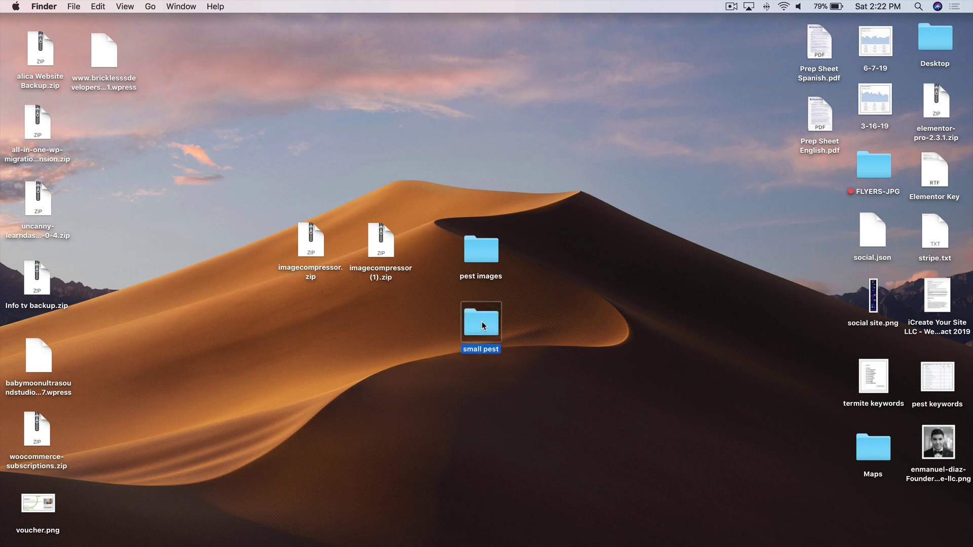
Unzip imagecompressor (1).zip and imagecompressor.zip, then open imagecompressor (1) and select its 15 photos.
left_click(387, 249)
double_click(387, 249)
double_click(312, 240)
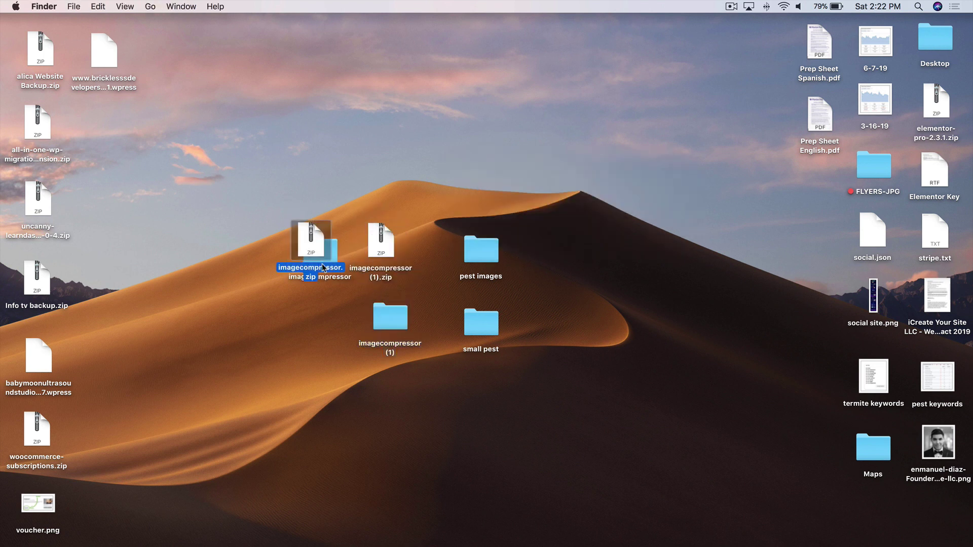
left_click_drag(325, 260, 263, 282)
left_click_drag(393, 329, 330, 323)
double_click(331, 324)
left_click_drag(664, 279, 351, 143)
Quick Look through the compressed imagecompressor (1) photos one by one, ending on Tent pic-min.jpg.
key("space")
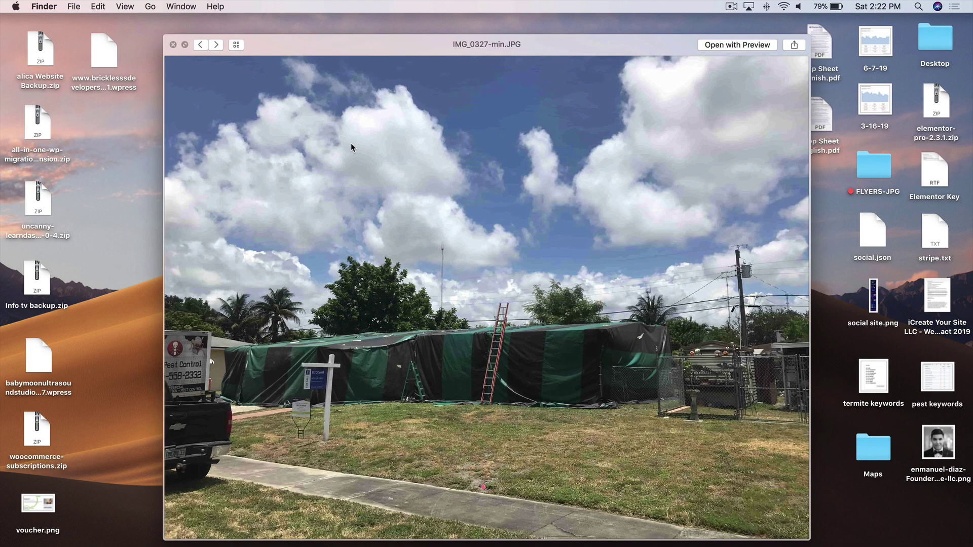
key("Right")
key("Right")
key("Right")
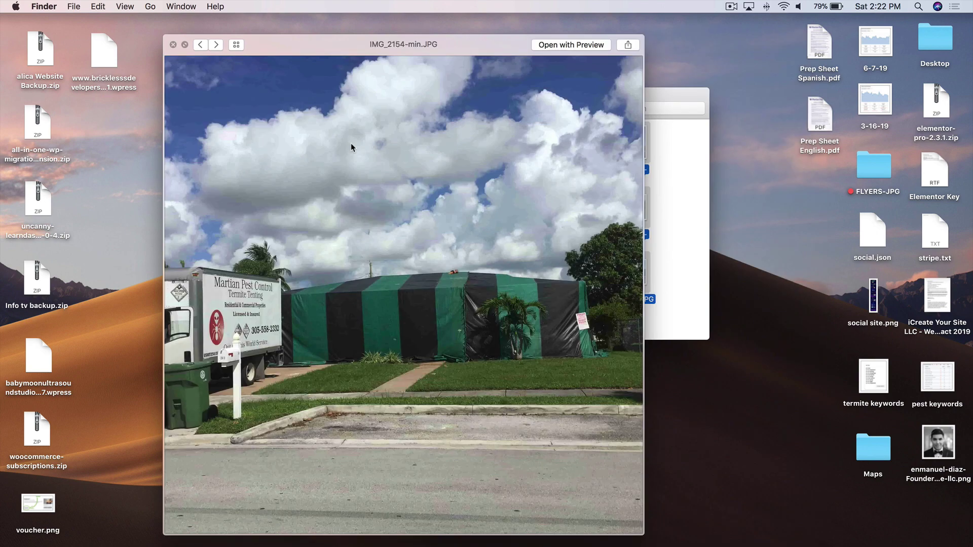
key("Right")
key("Right")
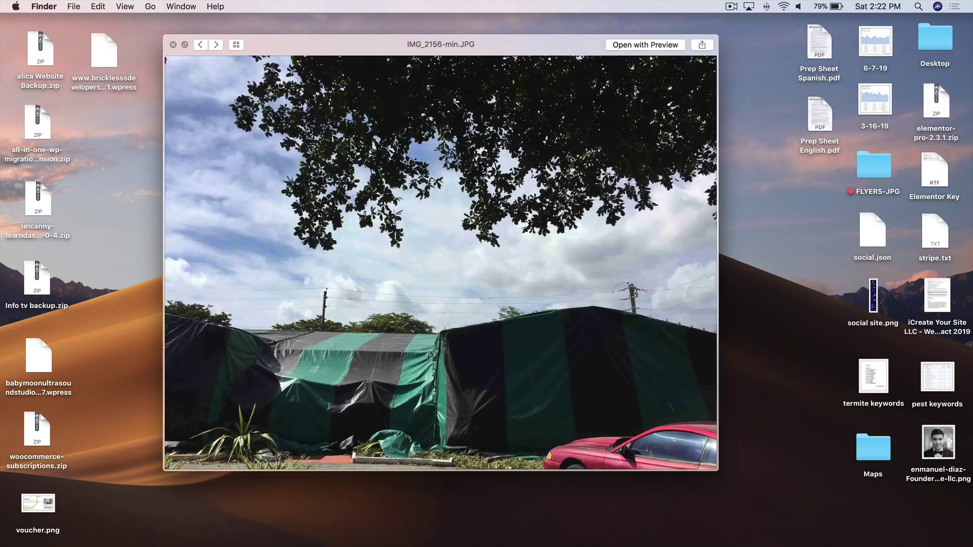
key("Right")
key("Right")
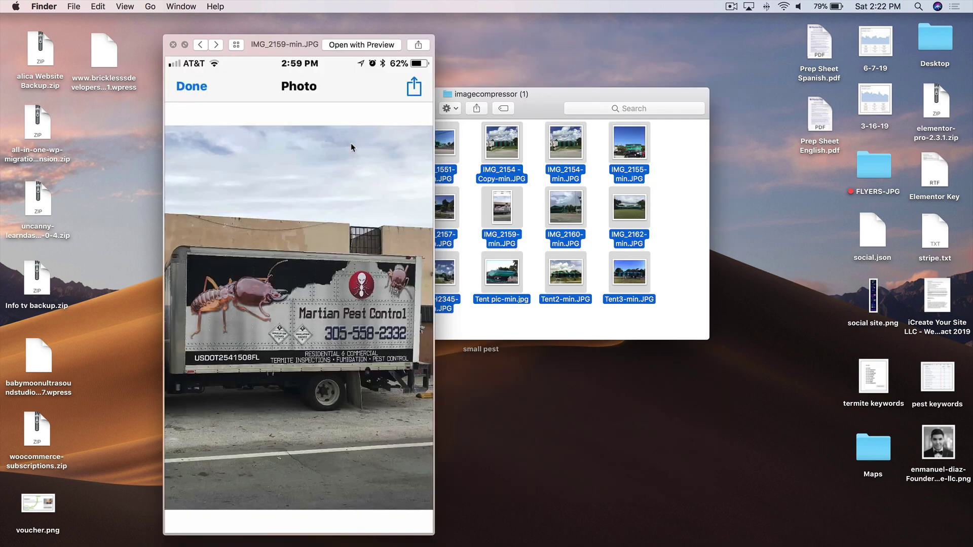
key("Right")
key("Right")
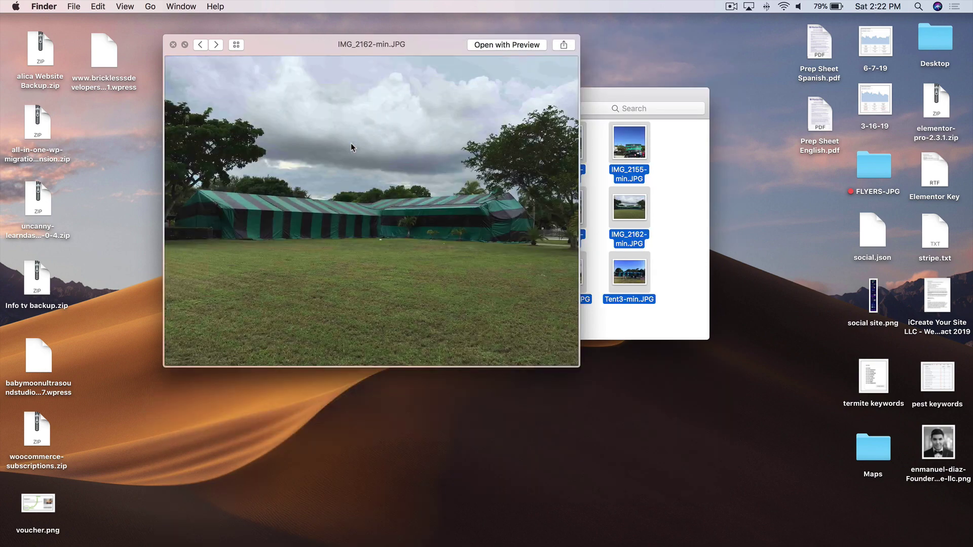
key("Right")
key("Right")
key("Right")
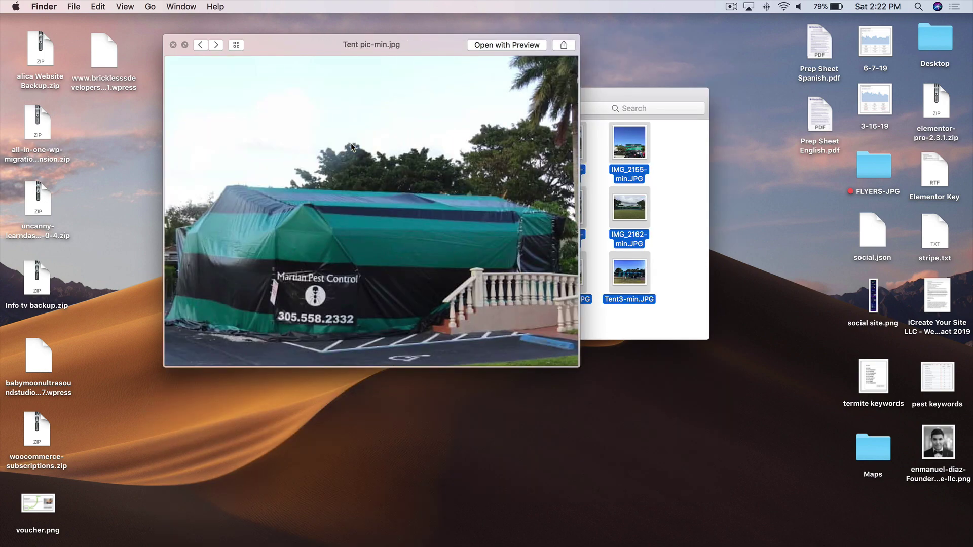
key("Right")
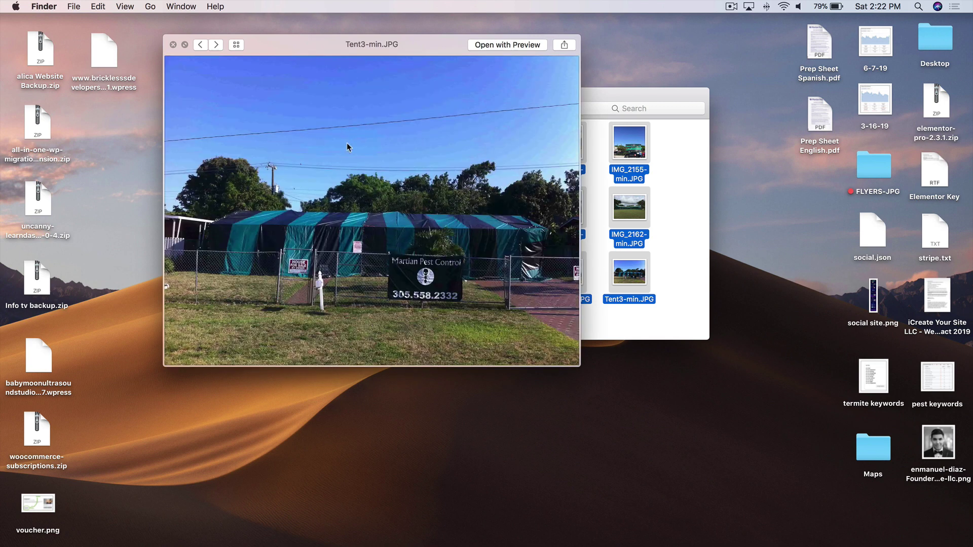
Move the 15 compressed photos from imagecompressor (1) into small pest and close that window.
left_click(173, 45)
left_click_drag(535, 113, 271, 100)
left_click_drag(381, 264, 510, 338)
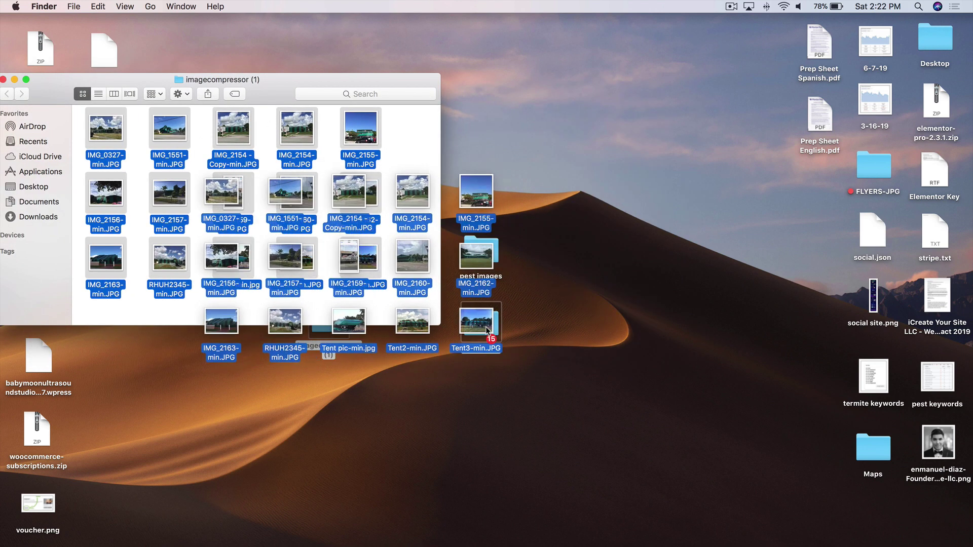
left_click(3, 80)
Move the imagecompressor folder's 15 images into small pest, then gather the leftover imagecompressor items for the Trash.
double_click(268, 272)
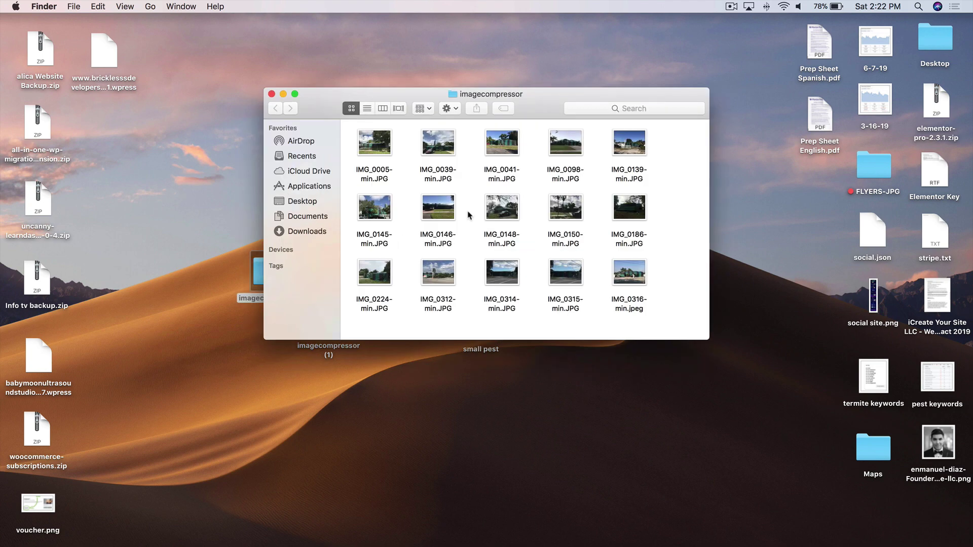
left_click_drag(552, 113, 271, 65)
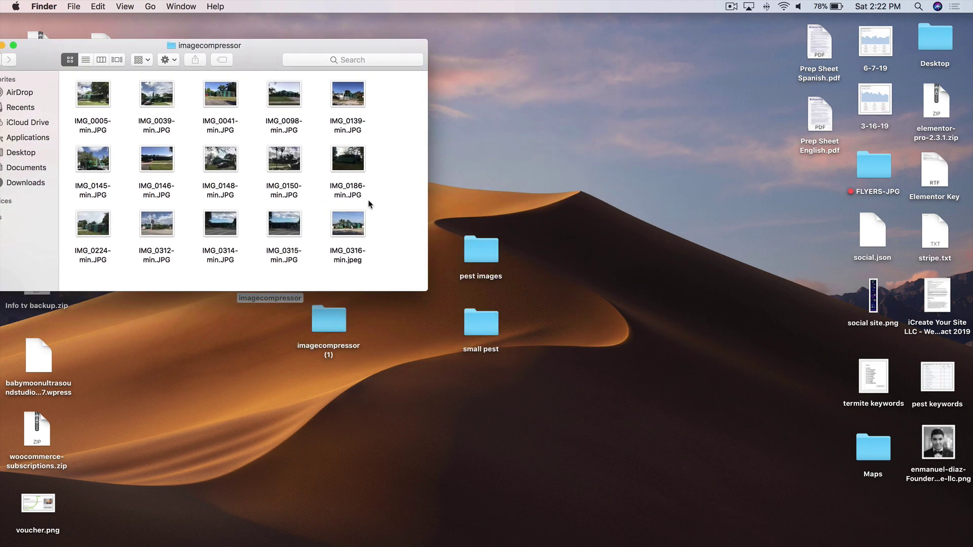
left_click_drag(391, 264, 89, 91)
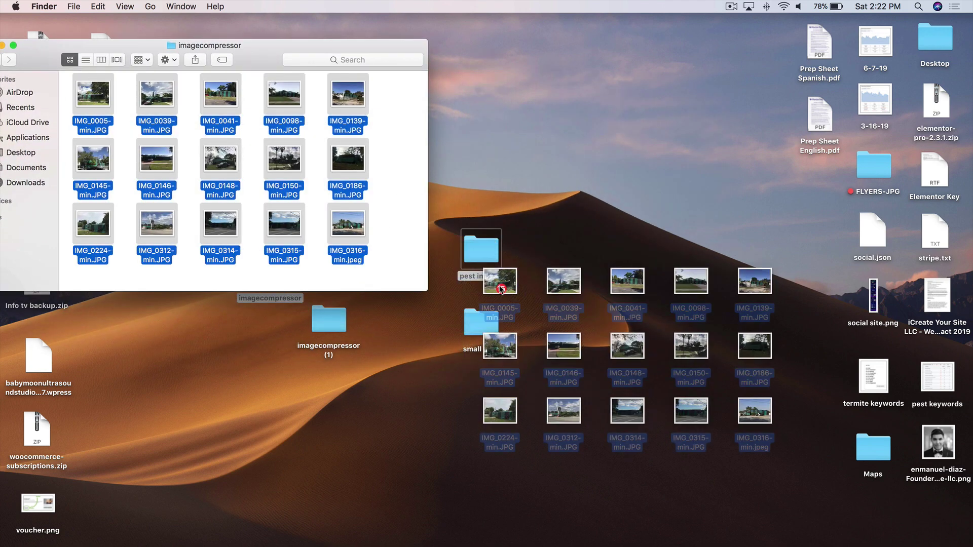
left_click_drag(503, 298, 479, 327)
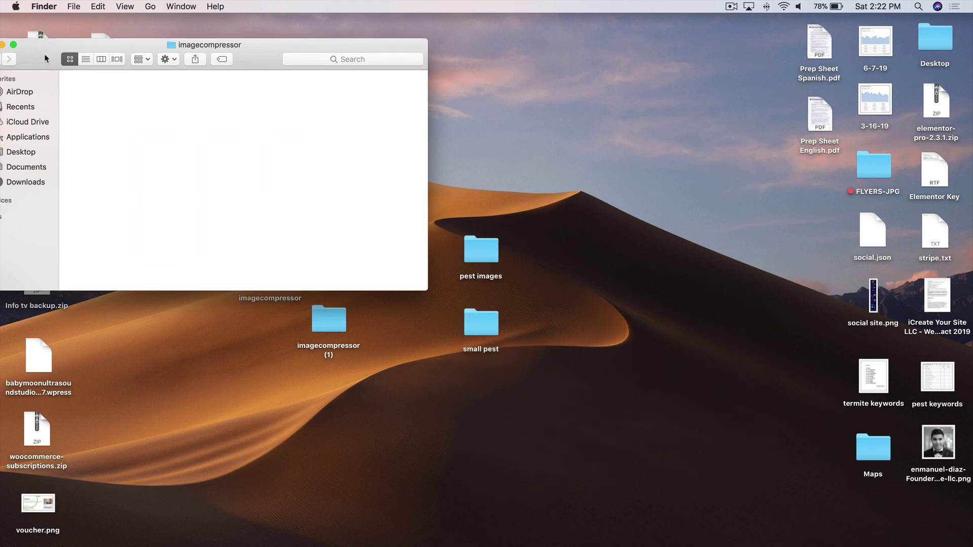
left_click_drag(44, 53, 124, 55)
left_click(72, 45)
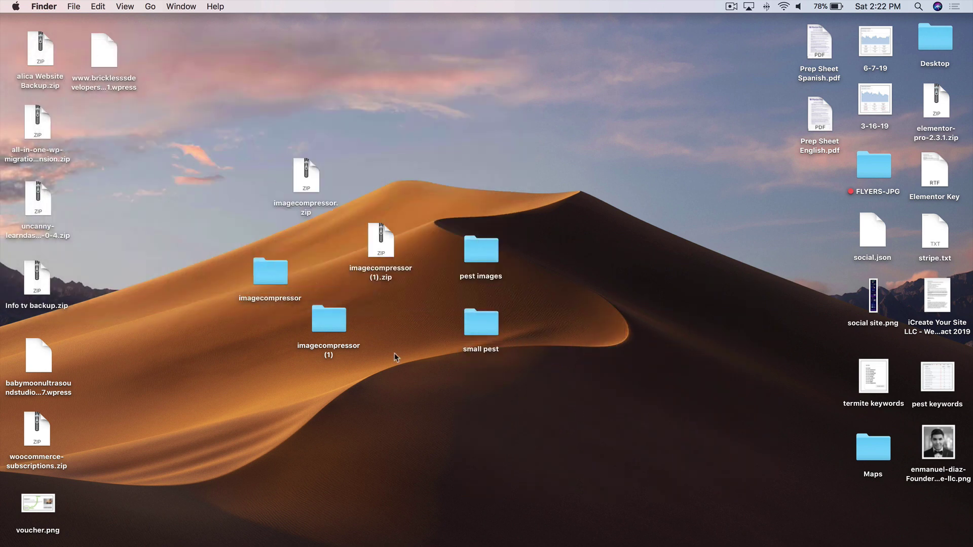
left_click_drag(412, 391, 832, 544)
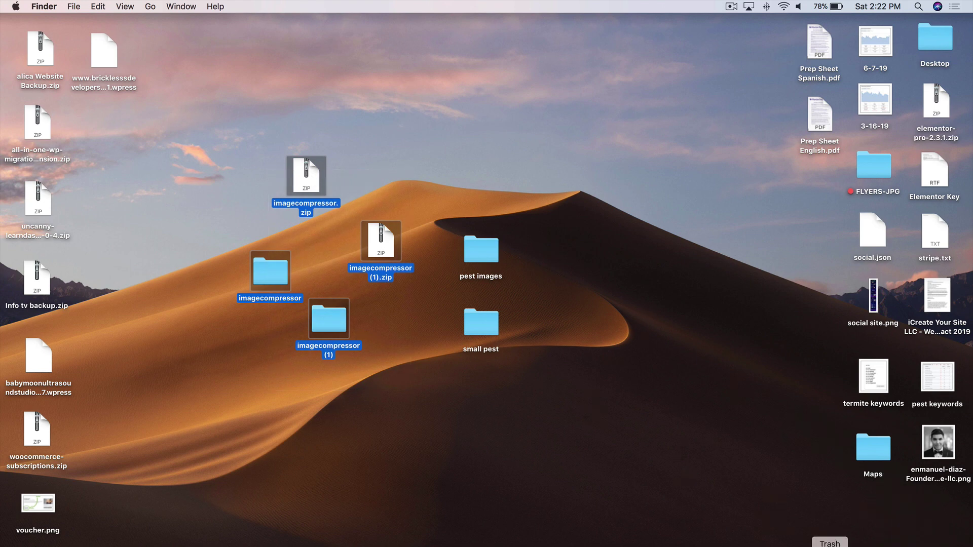
right_click(485, 259)
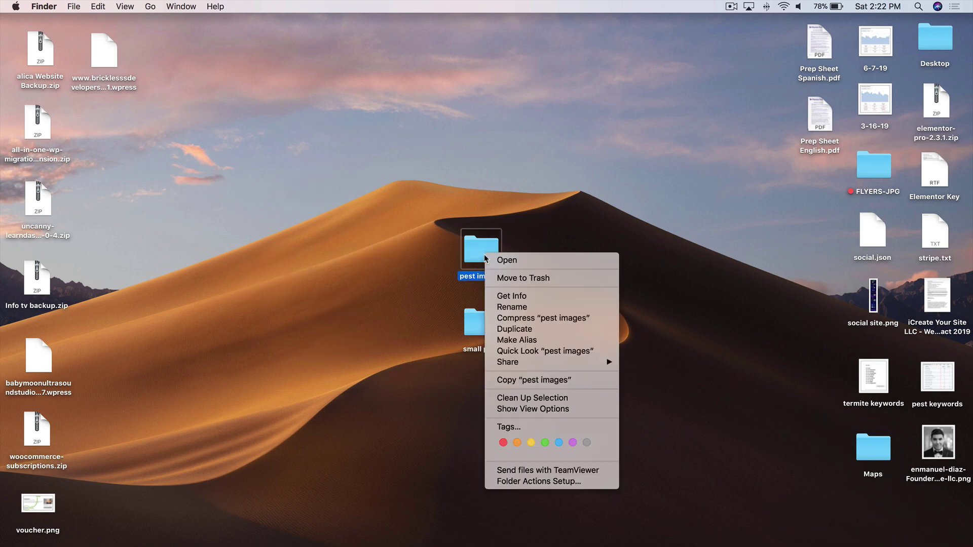
left_click(518, 296)
left_click_drag(185, 28, 358, 106)
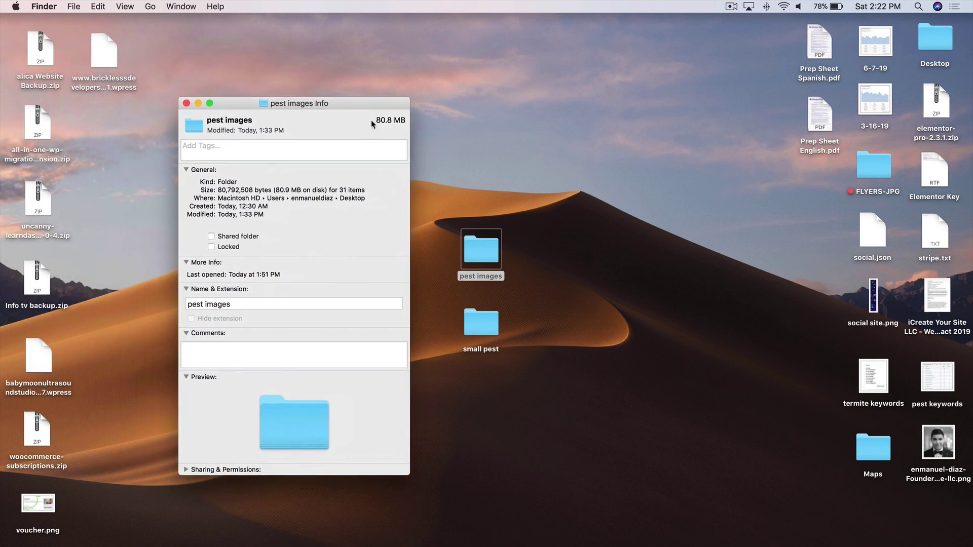
left_click(186, 103)
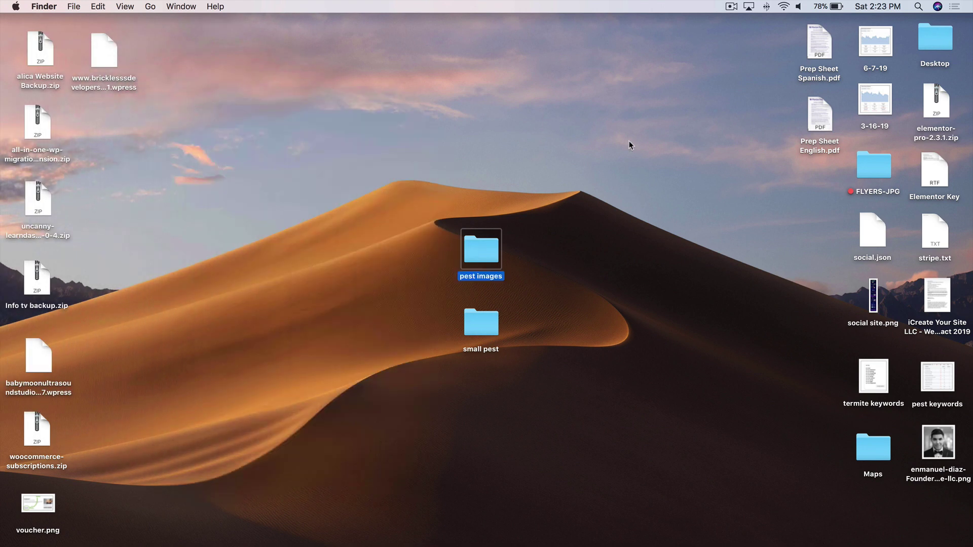
right_click(489, 316)
left_click(524, 356)
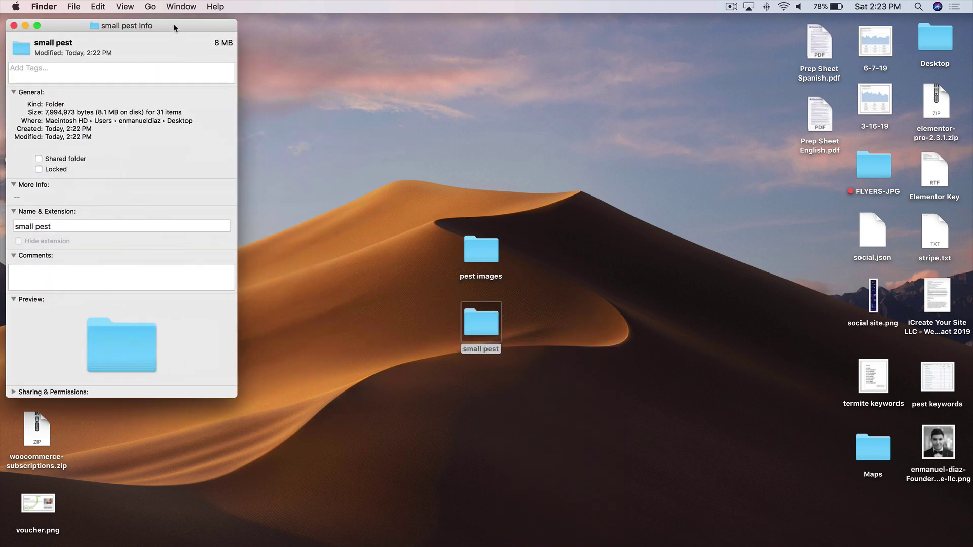
left_click_drag(175, 26, 325, 75)
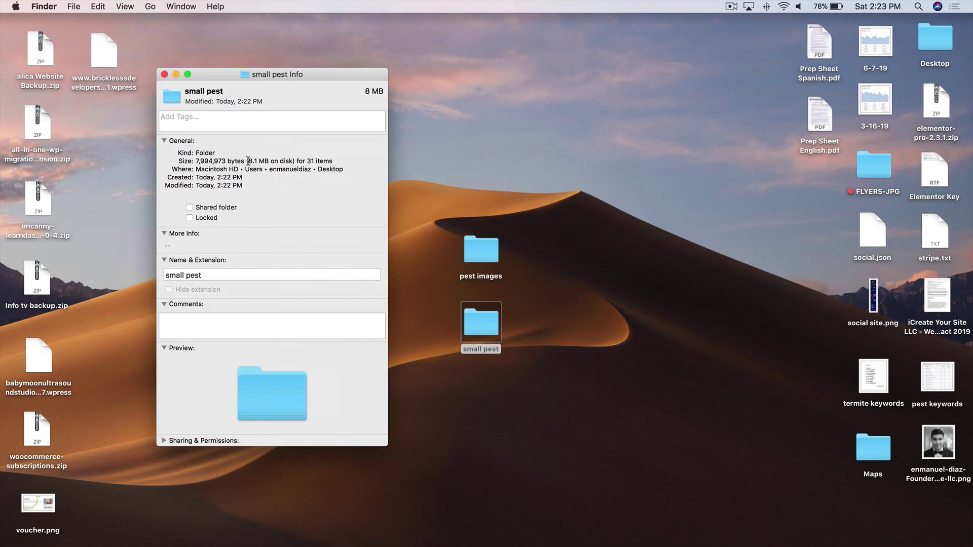
left_click_drag(248, 162, 258, 161)
left_click(323, 184)
Open the small pest folder and enlarge its window to show the compressed -min photos.
left_click(165, 75)
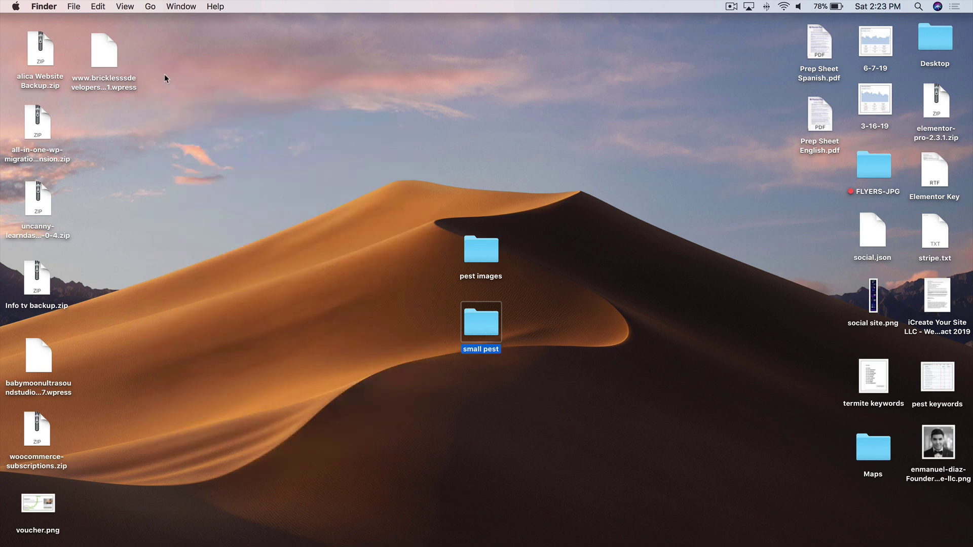
left_click(323, 295)
left_click(470, 323)
double_click(470, 324)
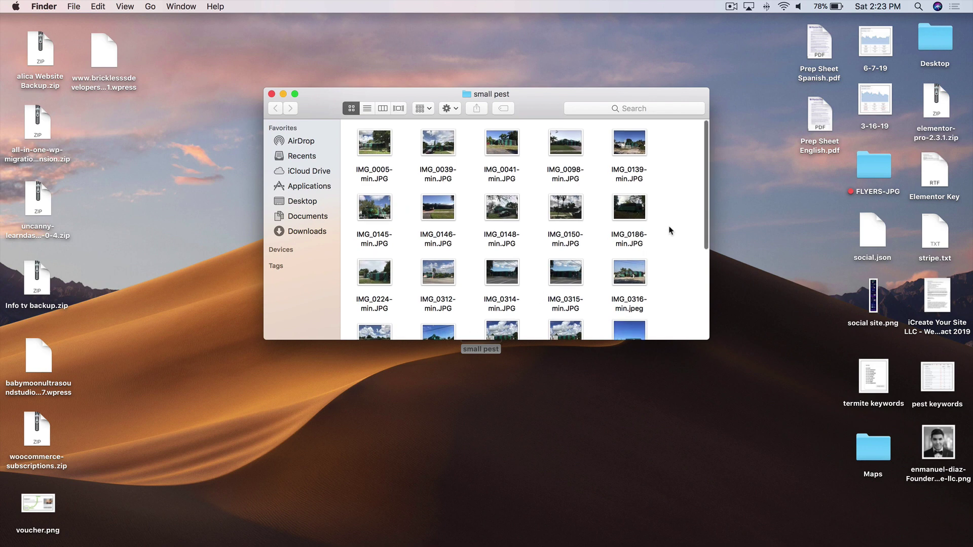
scroll(669, 230, "down", 5)
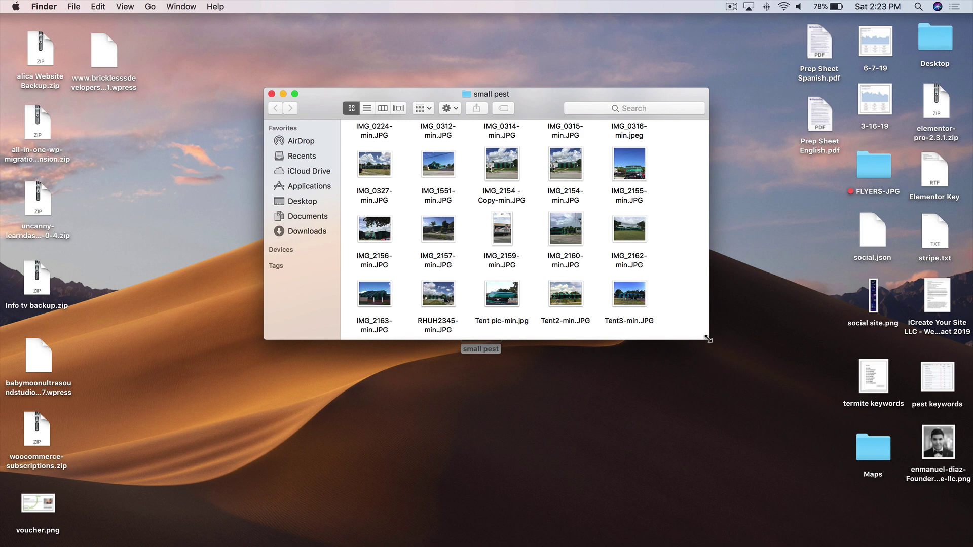
left_click_drag(710, 339, 734, 470)
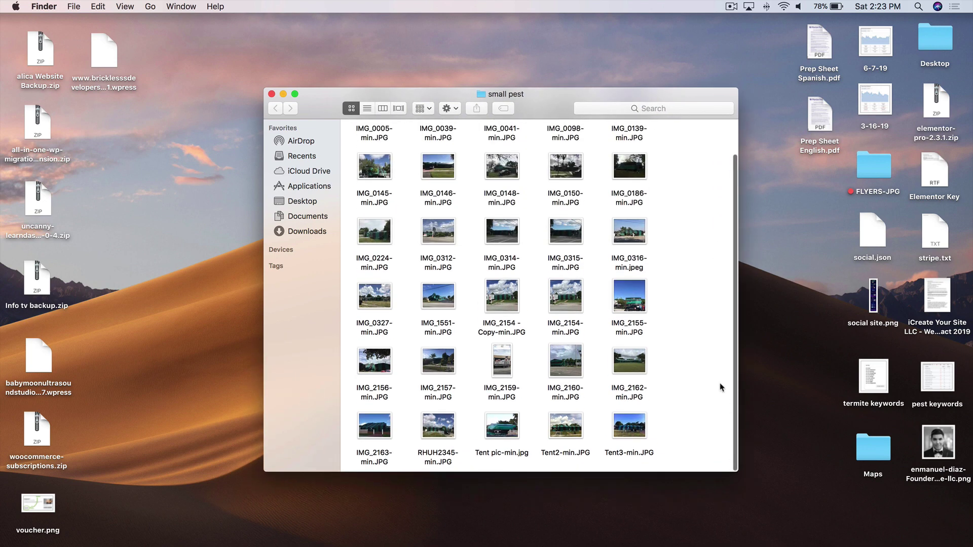
scroll(659, 385, "up", 2)
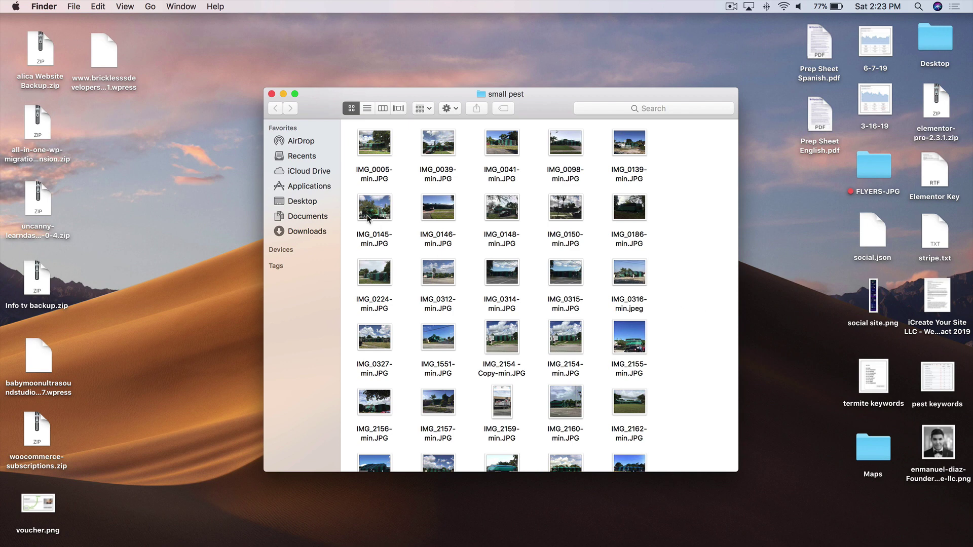
View the first photo, IMG_0005-min.JPG, in Preview, then close it.
left_click(366, 173)
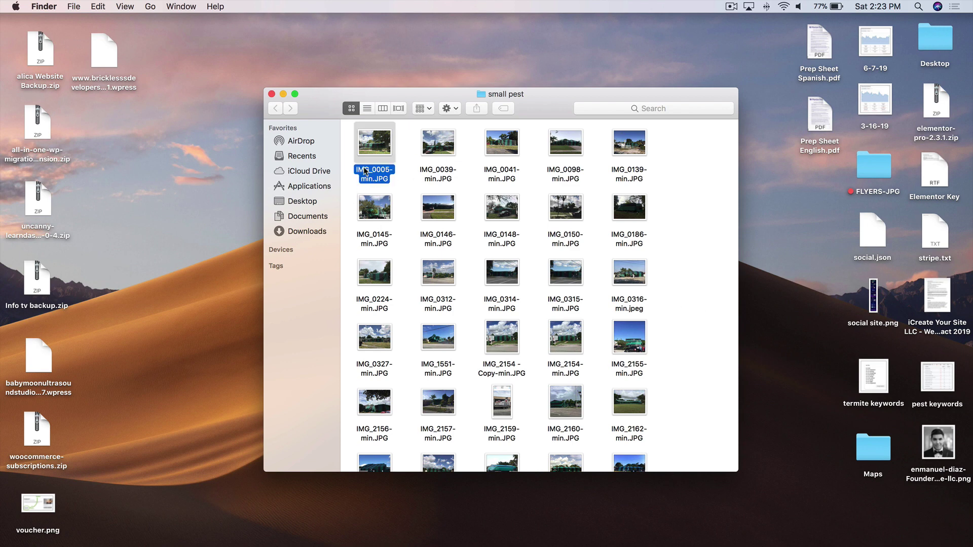
double_click(370, 175)
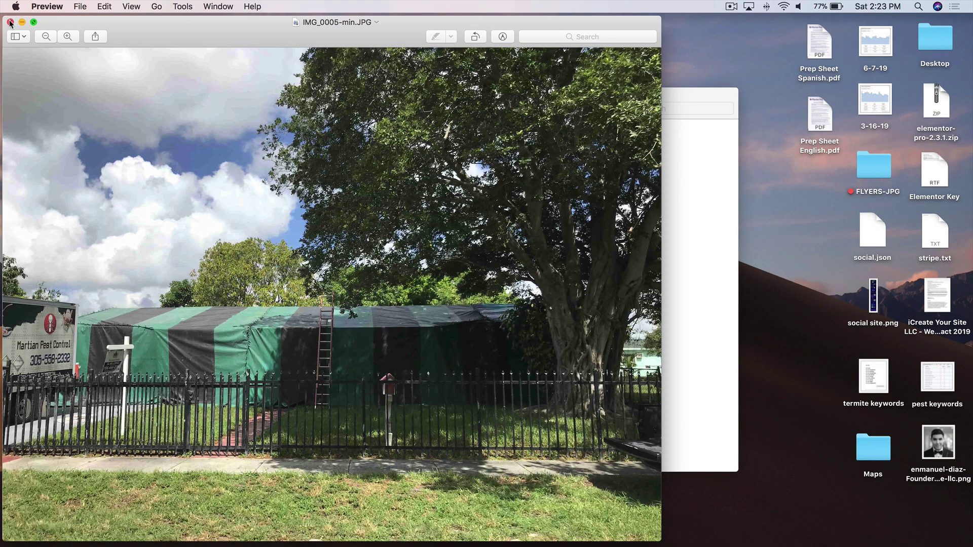
left_click(10, 22)
Put IMG_0005-min.JPG's name into edit mode using the Rename option.
right_click(364, 174)
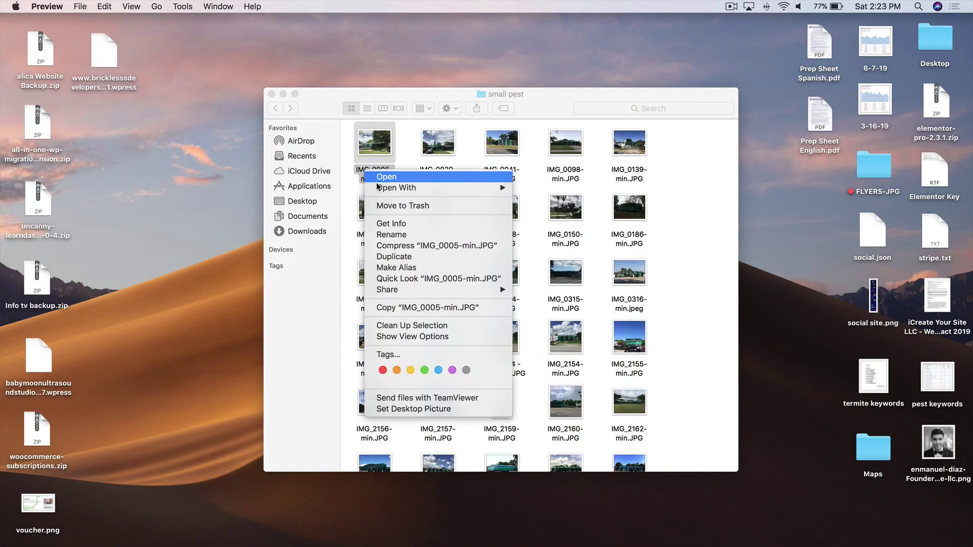
left_click(412, 237)
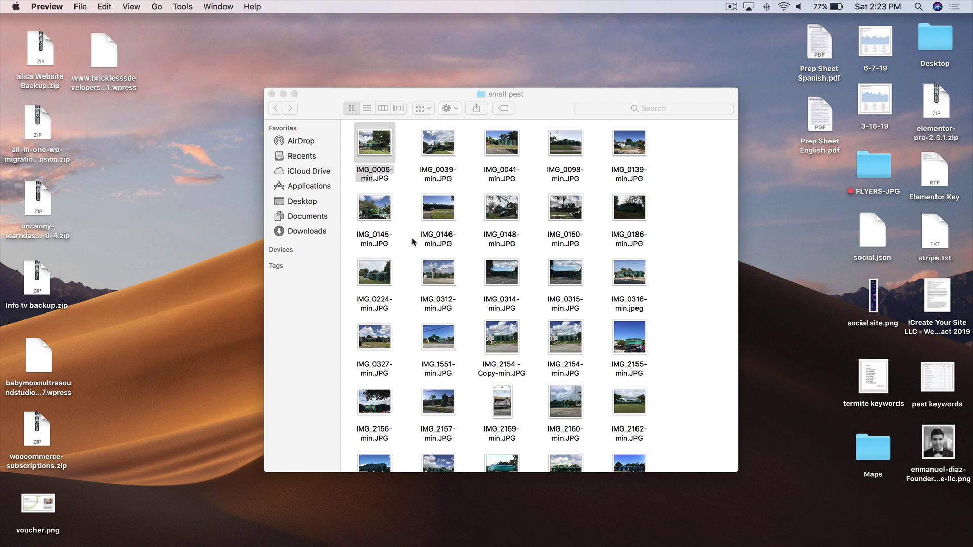
right_click(360, 170)
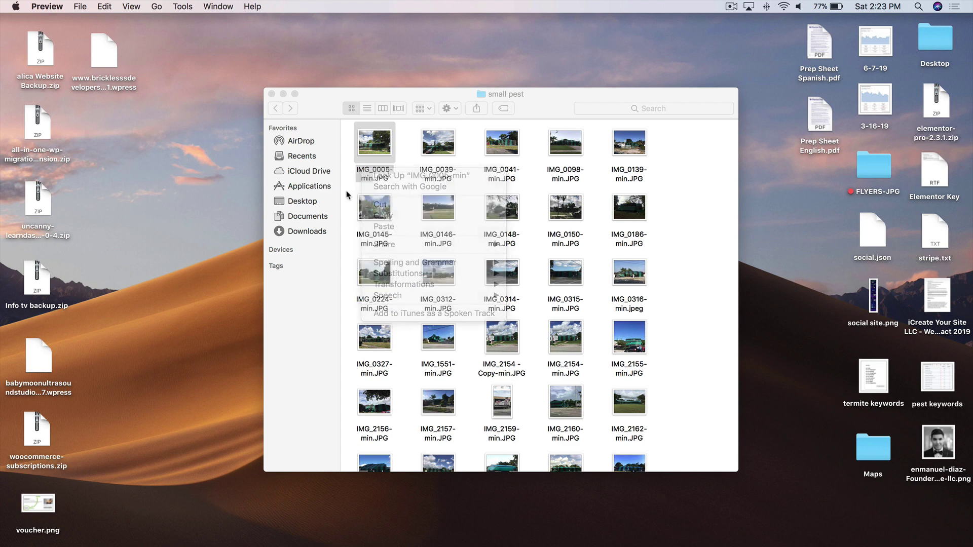
left_click(350, 191)
right_click(373, 177)
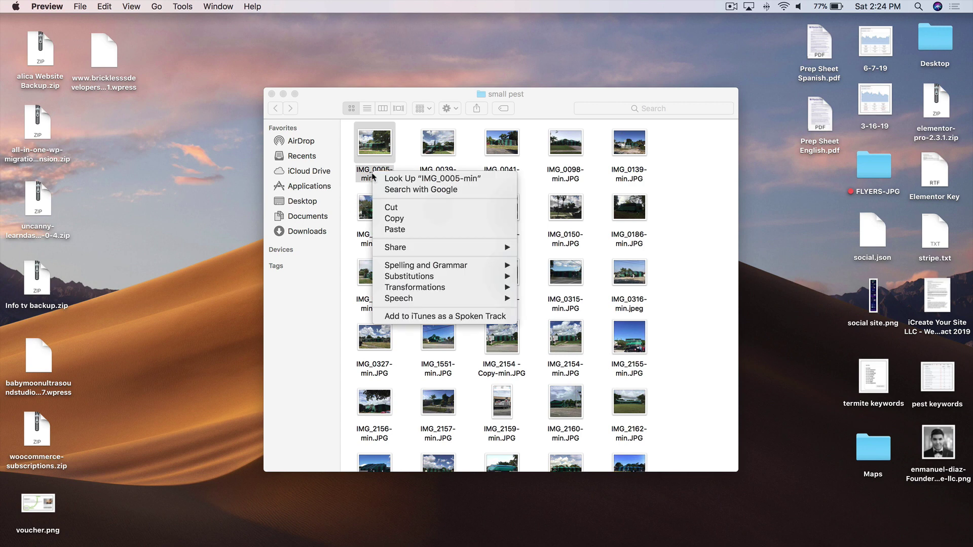
left_click(348, 182)
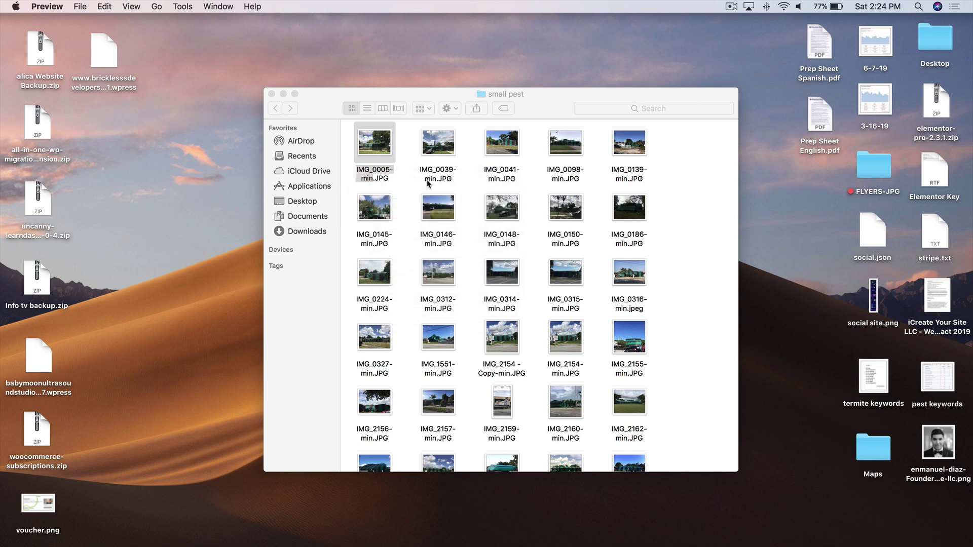
left_click(411, 187)
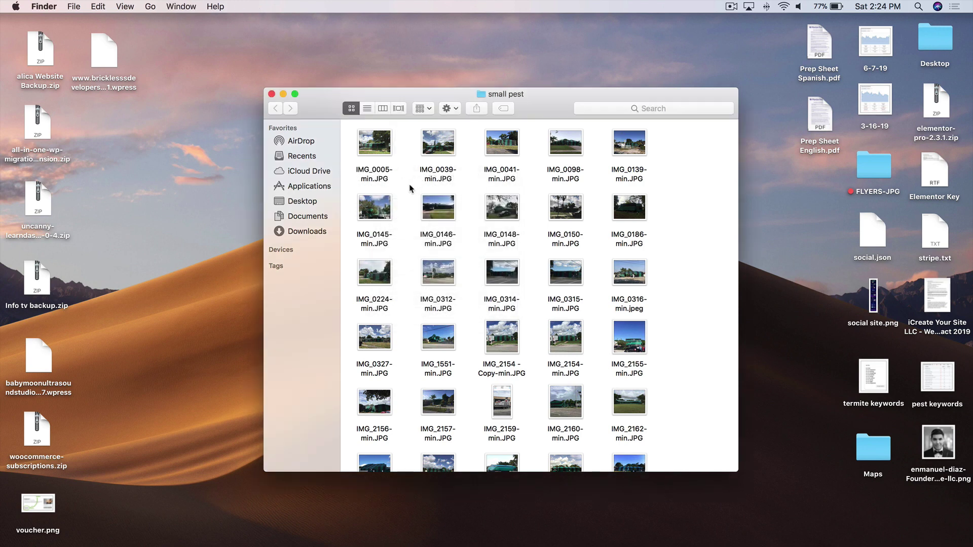
right_click(381, 153)
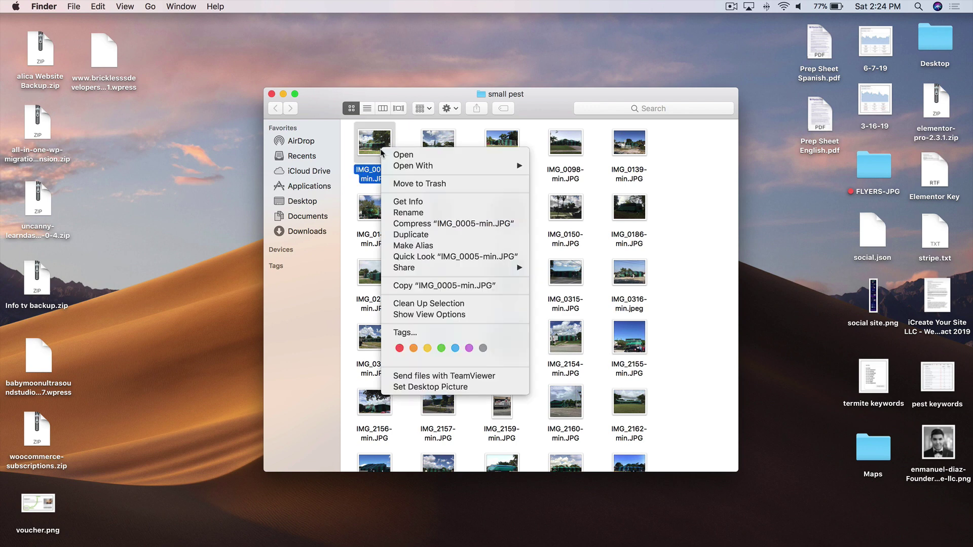
left_click(418, 213)
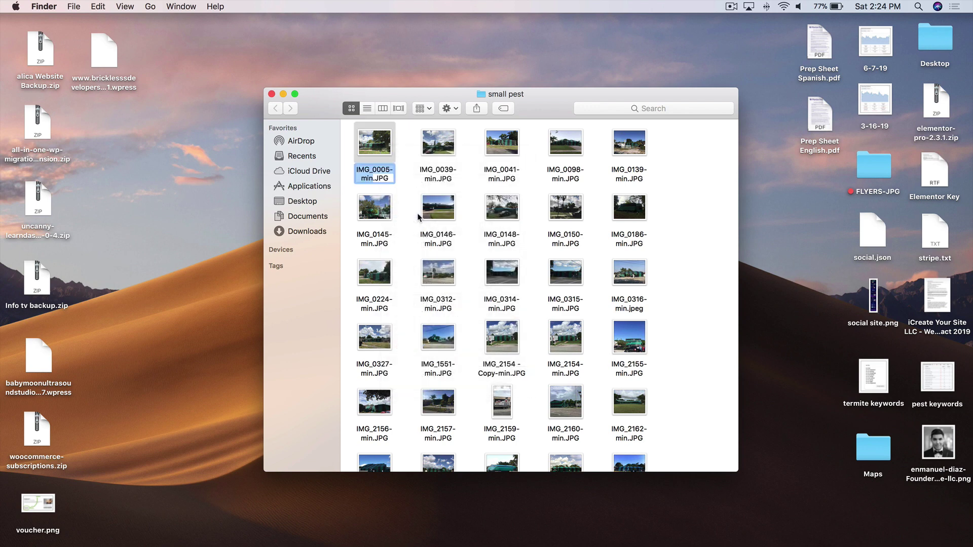
Rename IMG_0005-min.JPG to 'termite tent miami.JPG'.
type("termite ten")
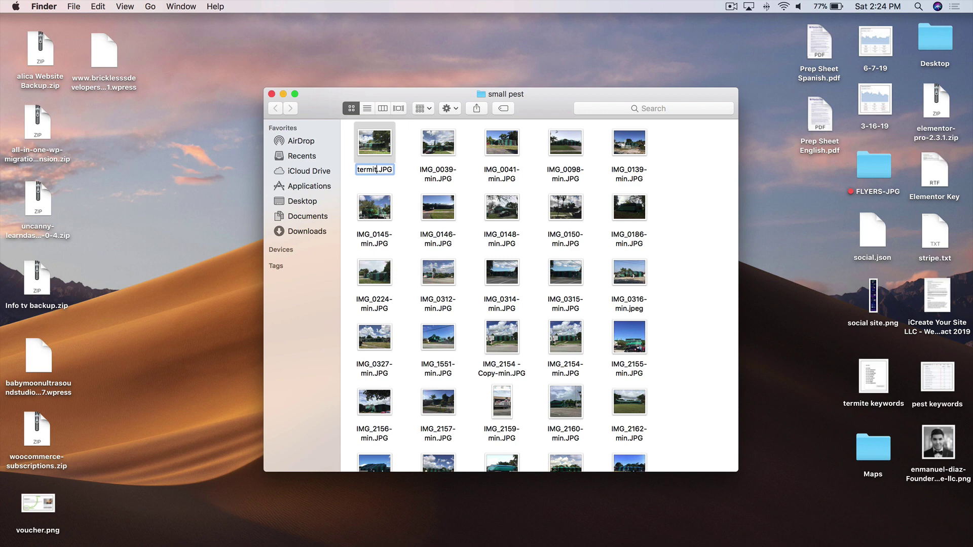
type("t miami")
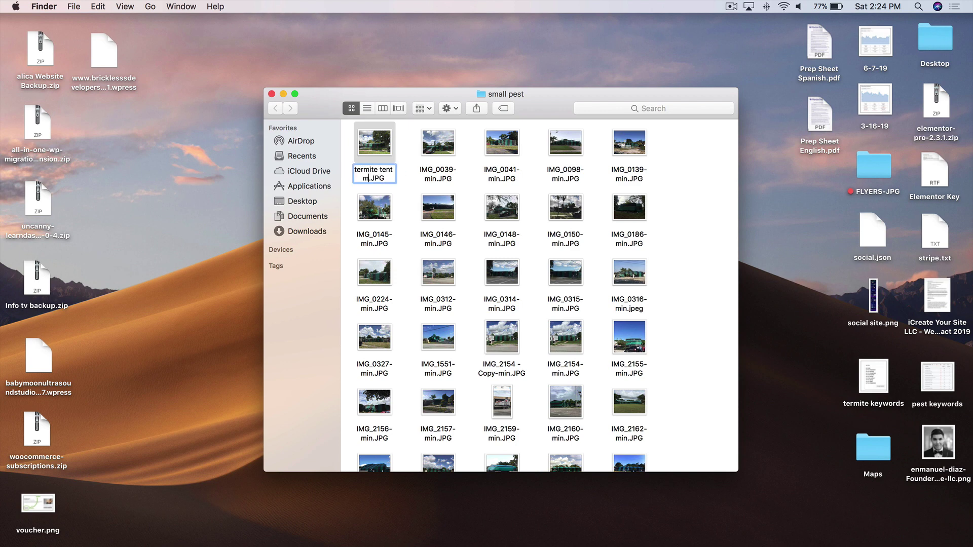
left_click(409, 210)
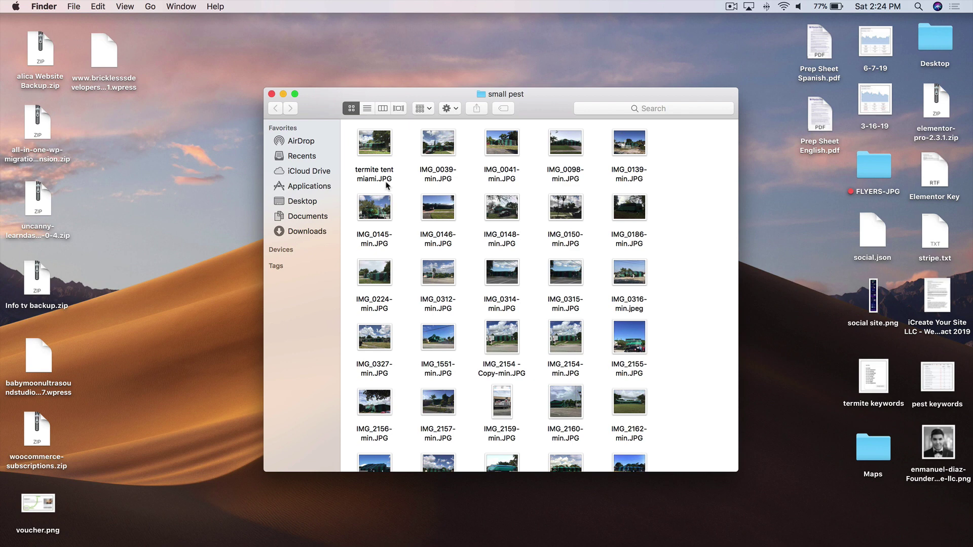
scroll(697, 347, "down", 2)
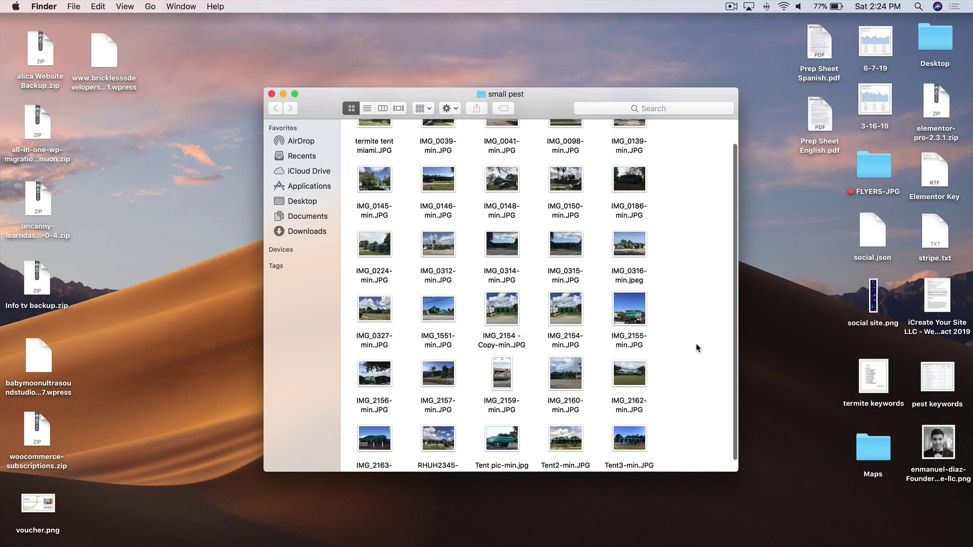
scroll(697, 347, "up", 2)
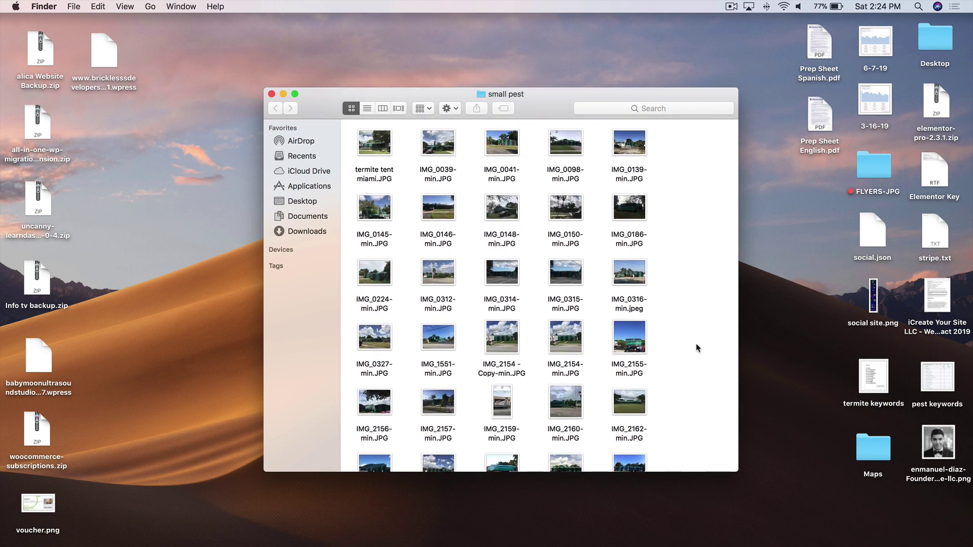